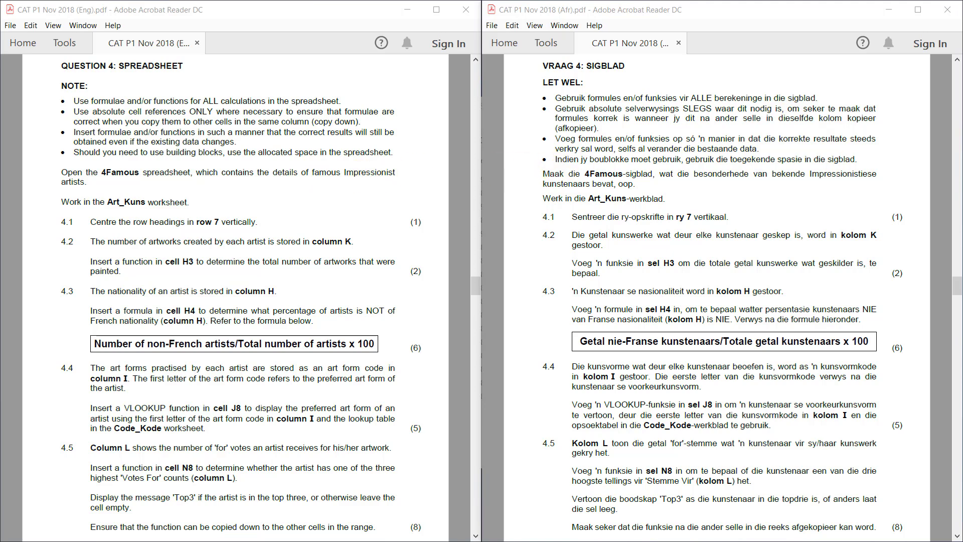
# Open the 4Famous workbook from the CAT P1 November 2018_MSOffice_DATA folder and return to the English question paper at question 4.1
pyautogui.hotkey('alt', 'Tab')
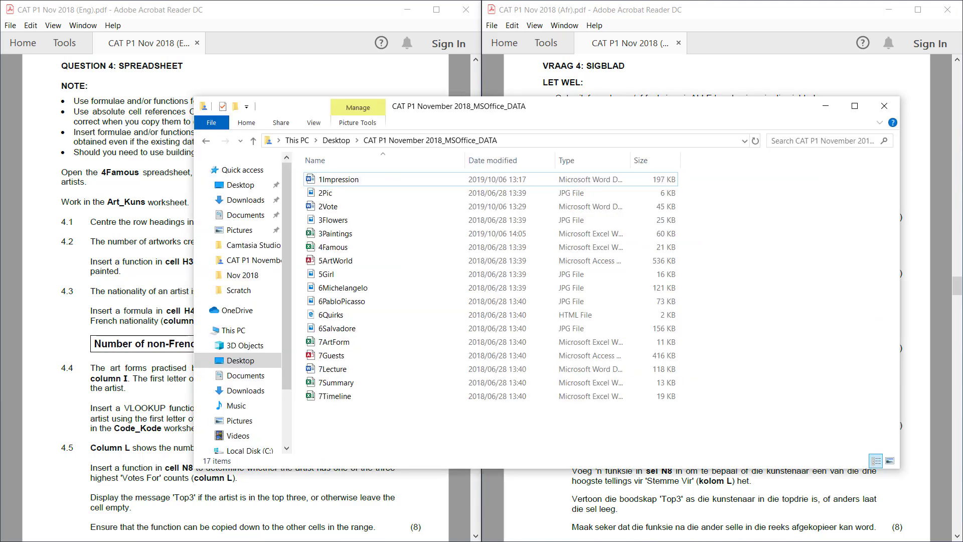
pyautogui.doubleClick(330, 250)
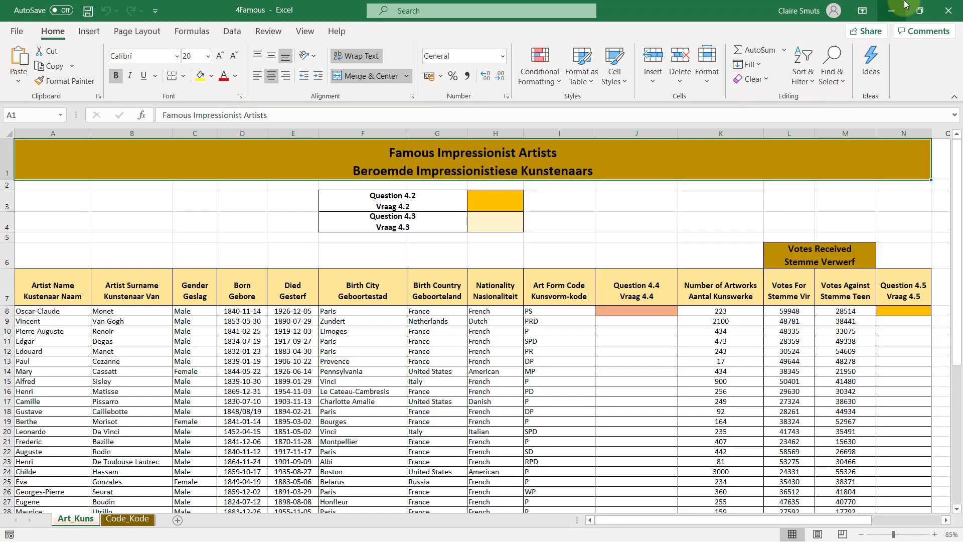
pyautogui.click(891, 10)
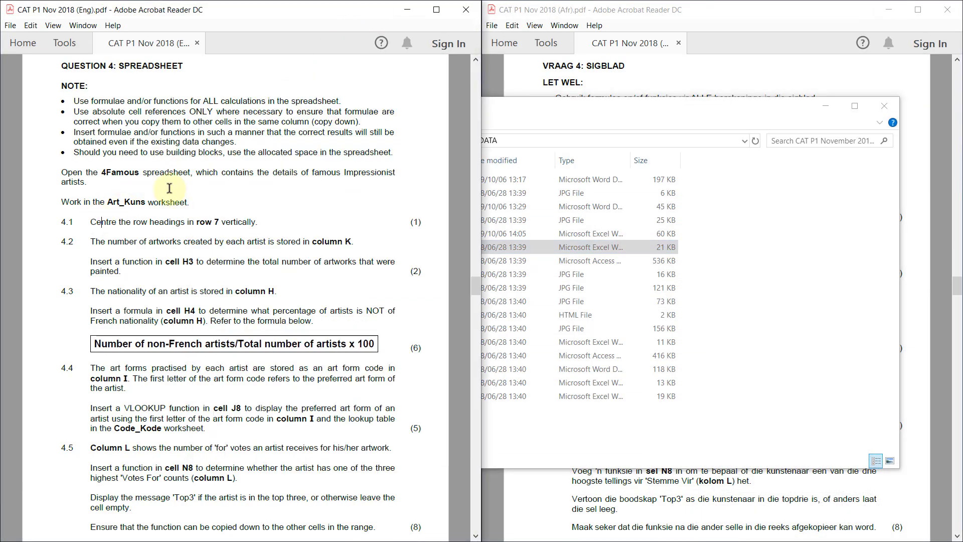
pyautogui.click(823, 107)
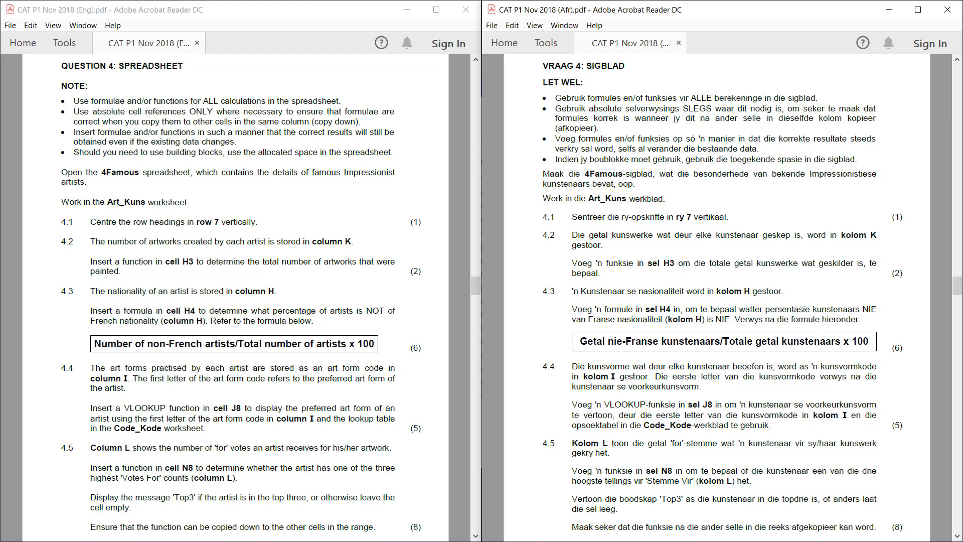
pyautogui.hotkey('alt', 'Tab')
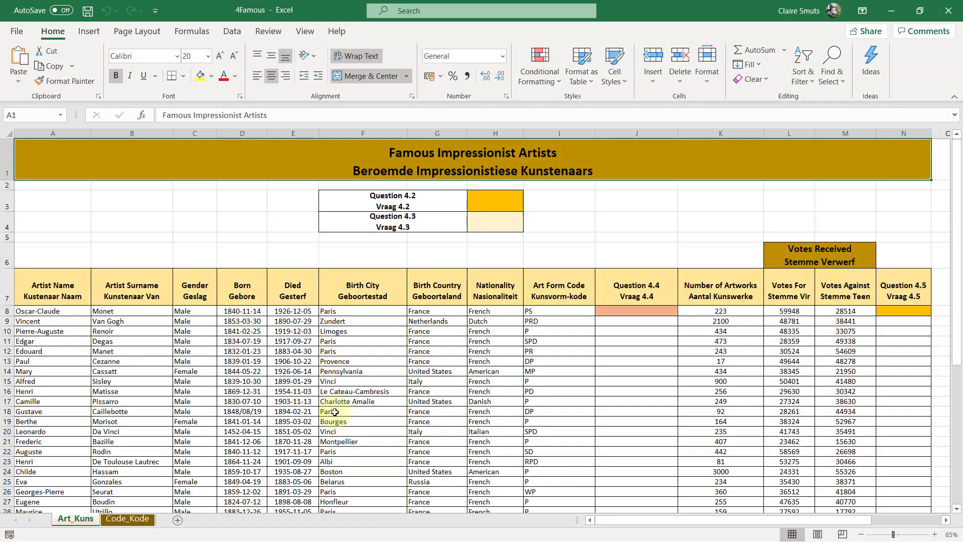
pyautogui.click(892, 10)
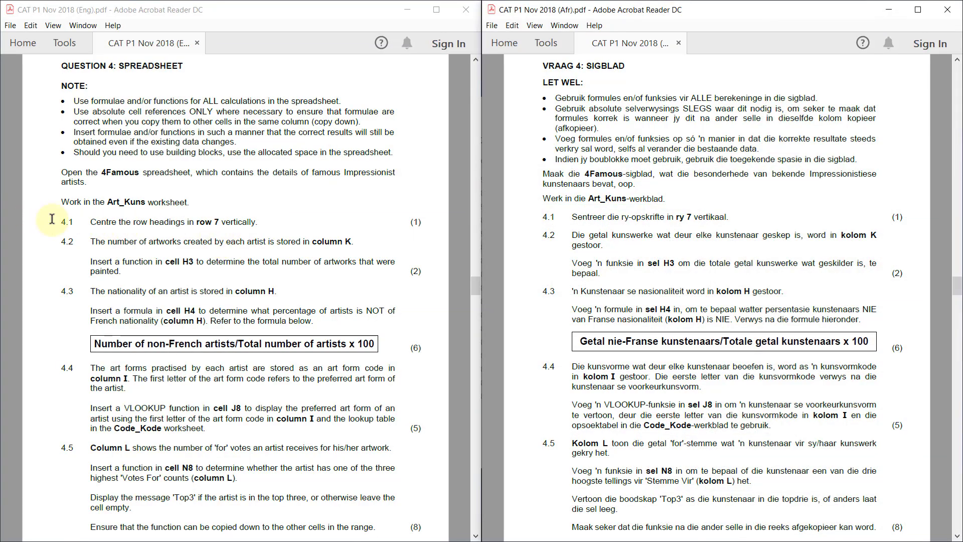
pyautogui.moveTo(56, 221); pyautogui.dragTo(92, 222)
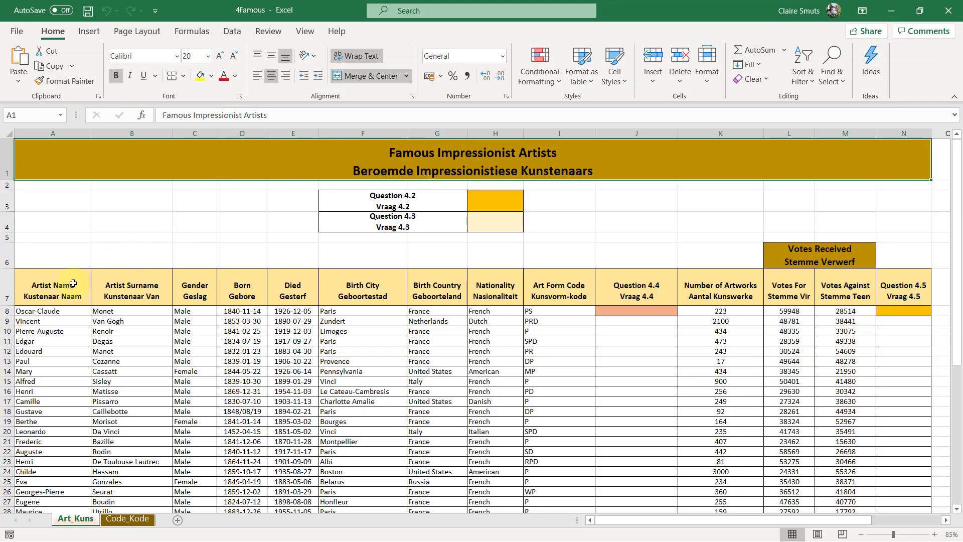
# Centre the headings in A7:N7 of the Art_Kuns worksheet vertically
pyautogui.moveTo(40, 287); pyautogui.dragTo(911, 295)
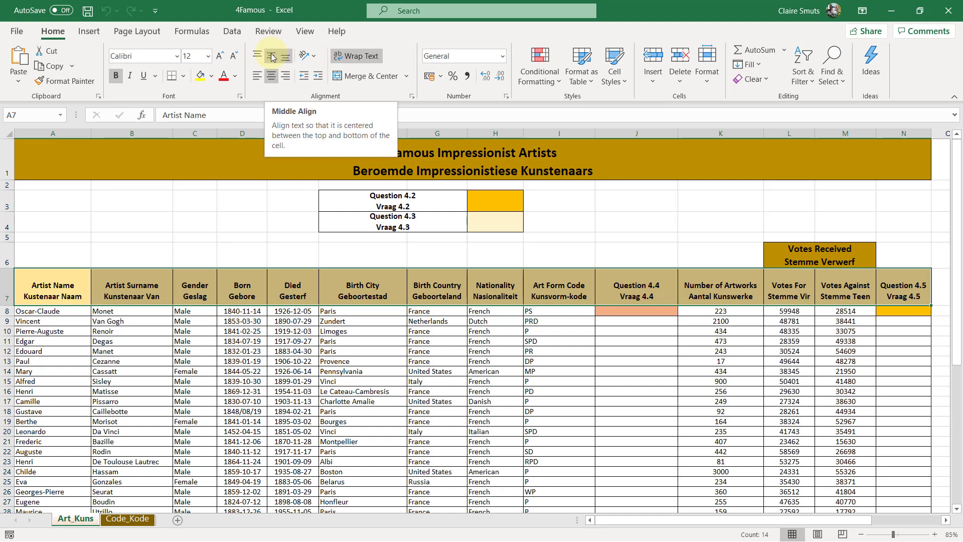
pyautogui.click(411, 97)
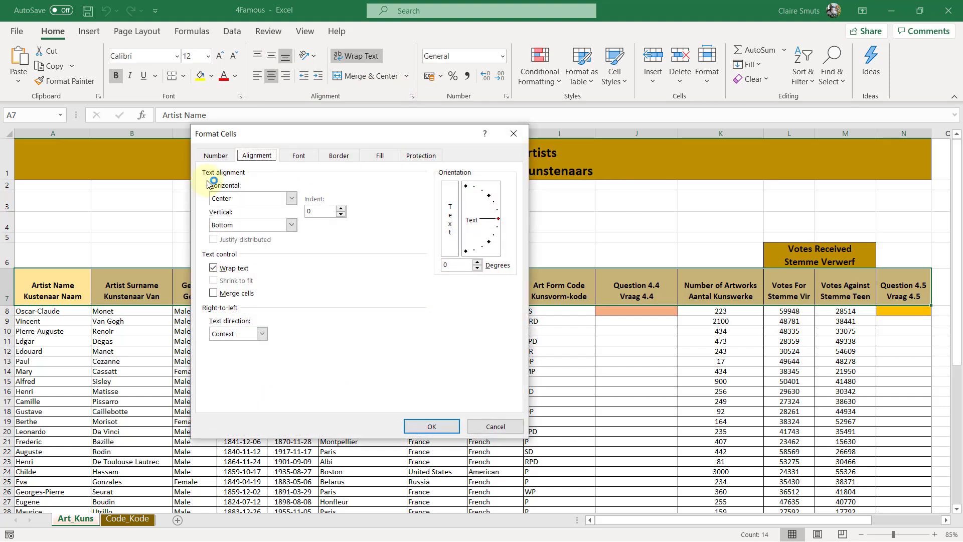
pyautogui.click(291, 225)
pyautogui.click(267, 245)
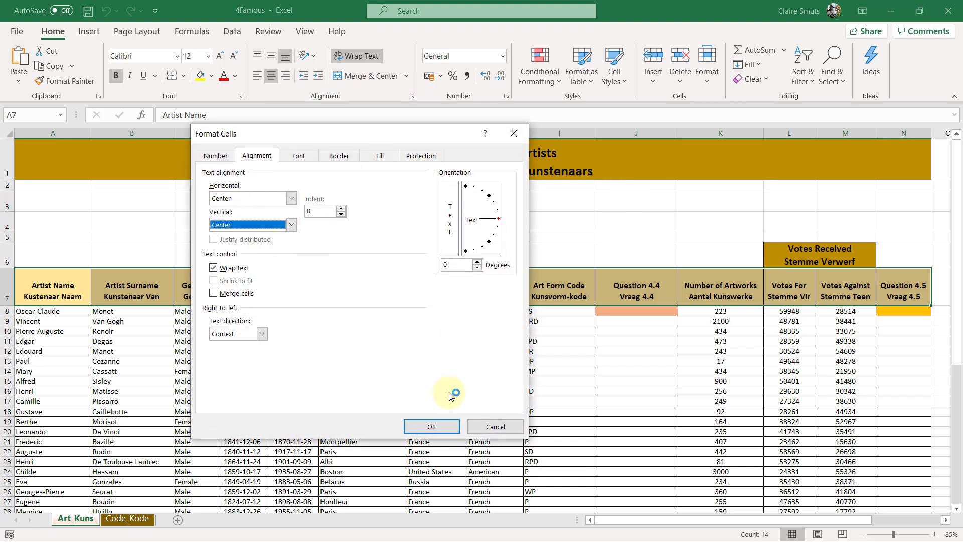
pyautogui.click(446, 425)
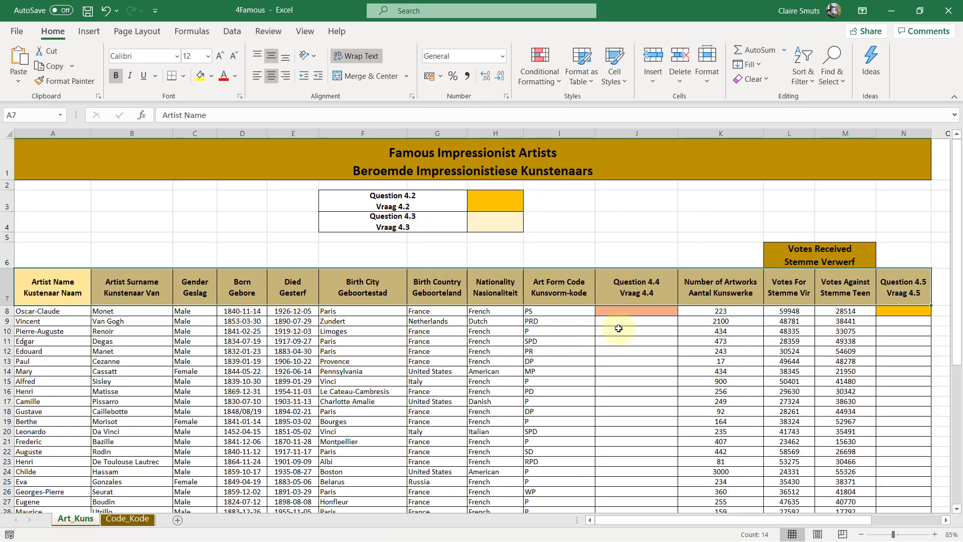
# Enter a SUM function in cell H3 that totals the number of artworks in K8:K57
pyautogui.click(501, 204)
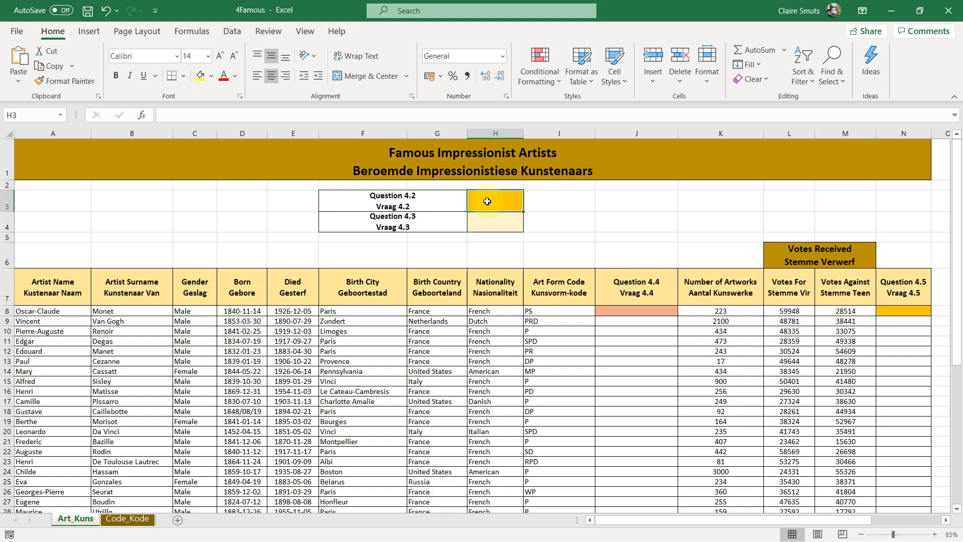
pyautogui.write('=sum')
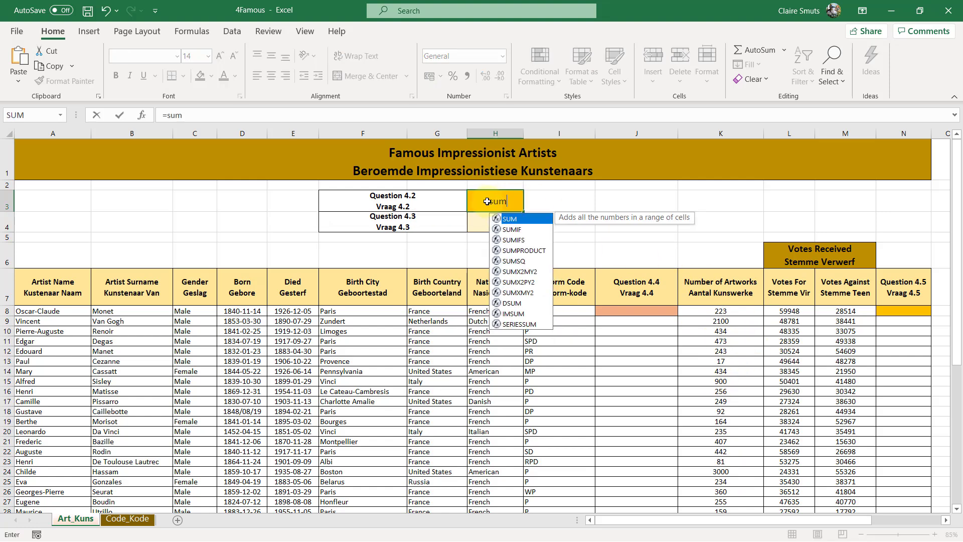
pyautogui.press('Tab')
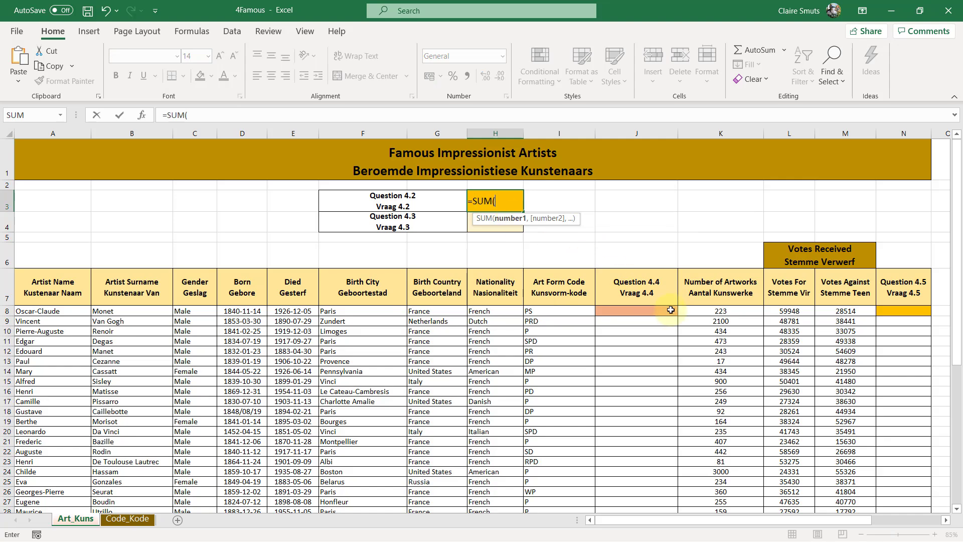
pyautogui.click(733, 315)
pyautogui.hotkey('ctrl', 'shift', 'Down')
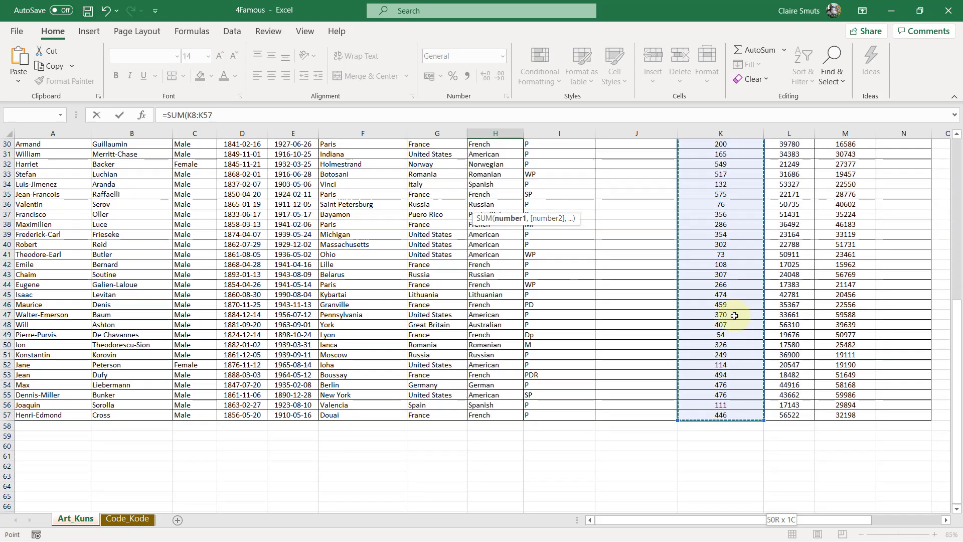
pyautogui.press('Return')
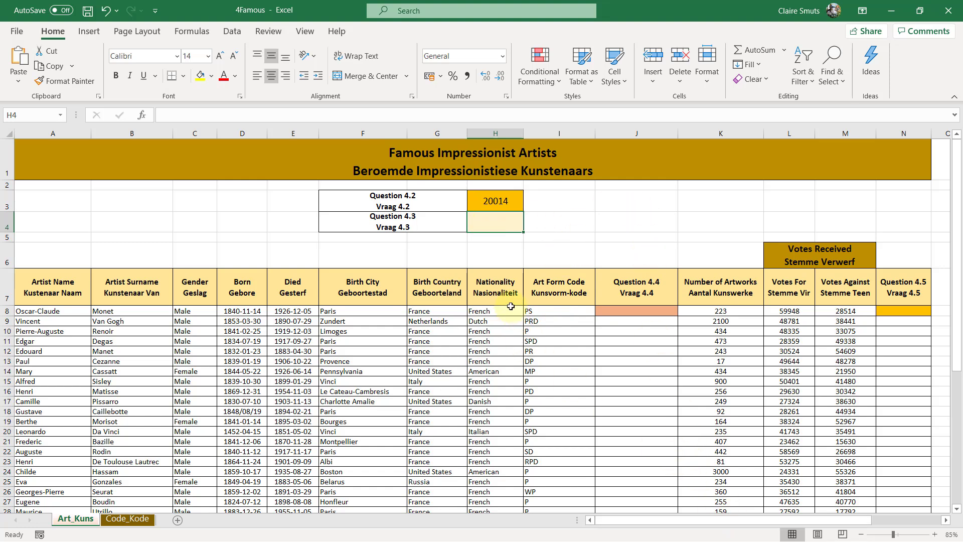
# In cell P8 of the building-block area, enter a COUNTA function that counts all artists' nationalities in H8:H57
pyautogui.click(495, 132)
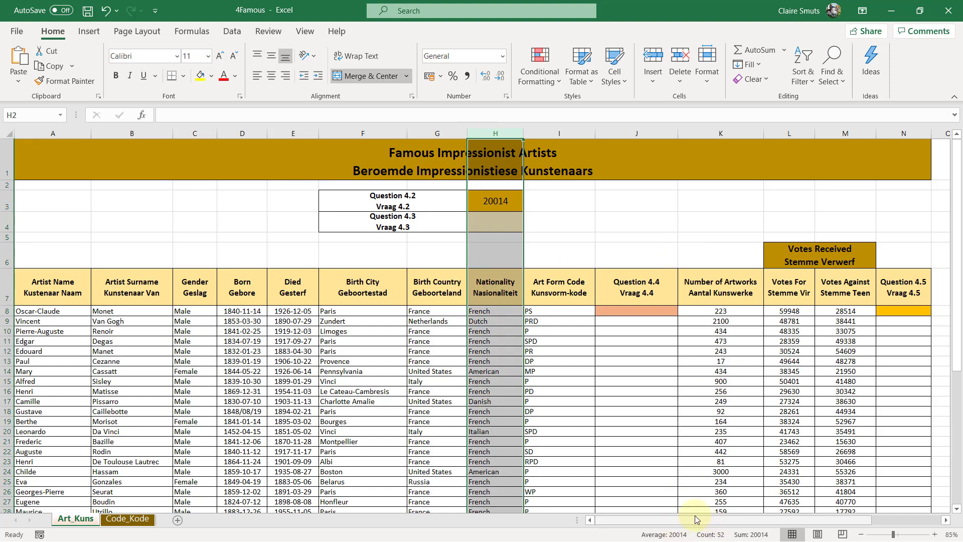
pyautogui.moveTo(685, 518); pyautogui.dragTo(769, 519)
pyautogui.click(771, 275)
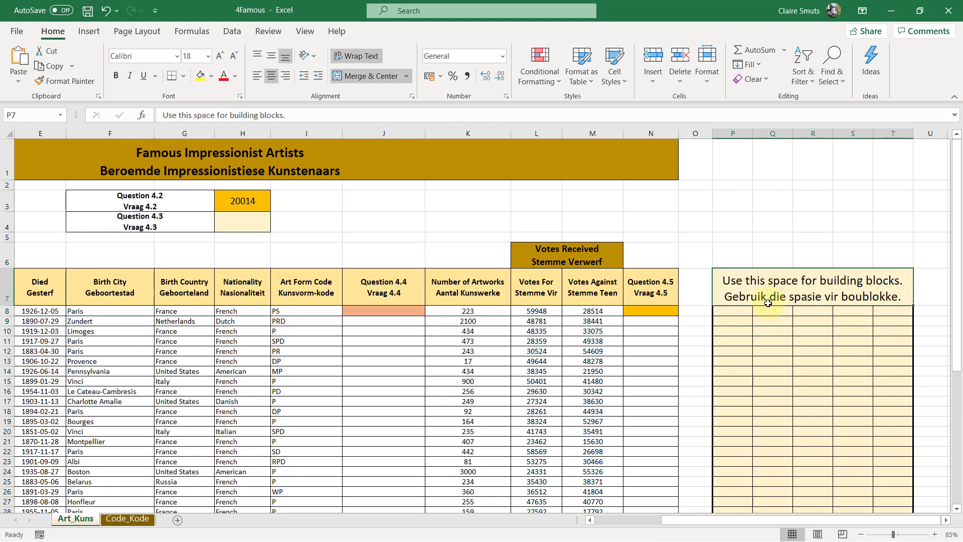
pyautogui.click(739, 313)
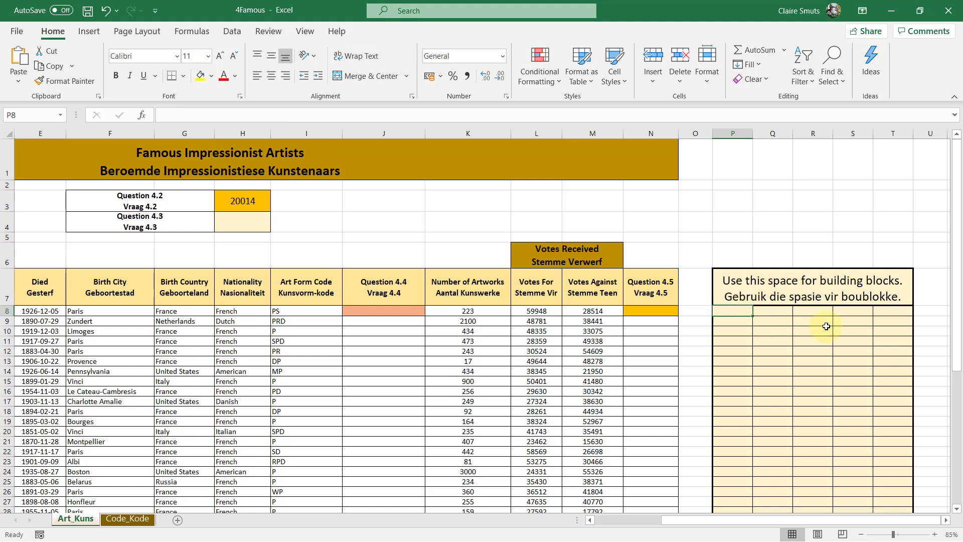
pyautogui.write('=')
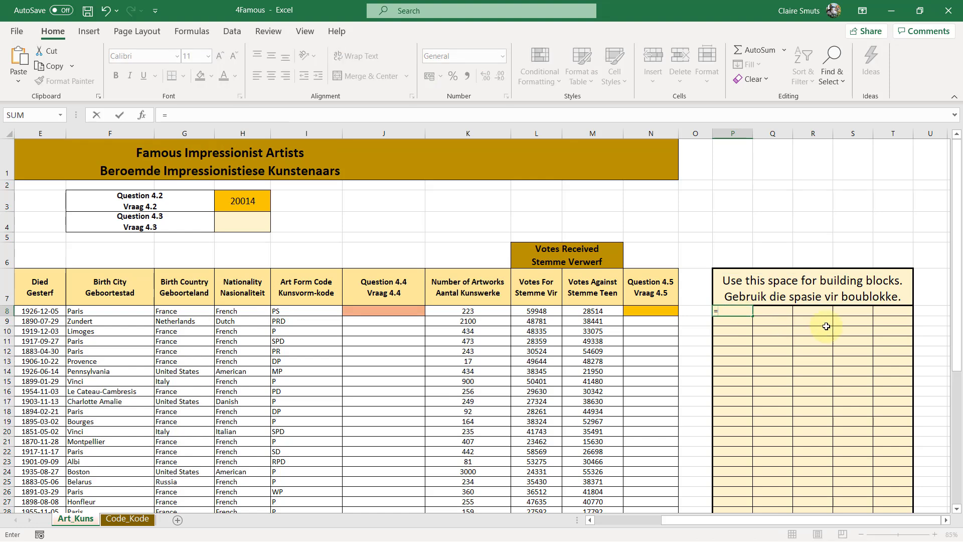
pyautogui.write('COUNTA(')
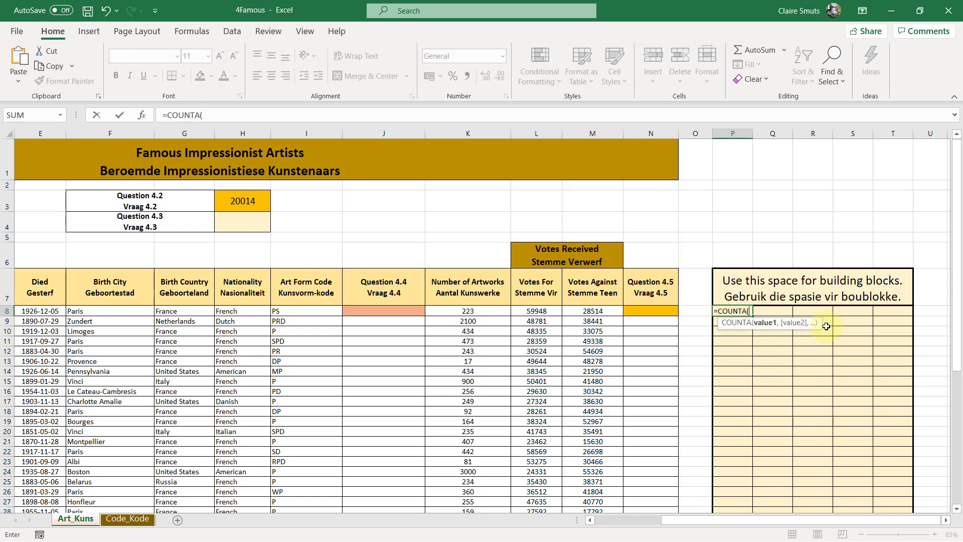
pyautogui.click(236, 313)
pyautogui.moveTo(236, 313); pyautogui.dragTo(239, 511)
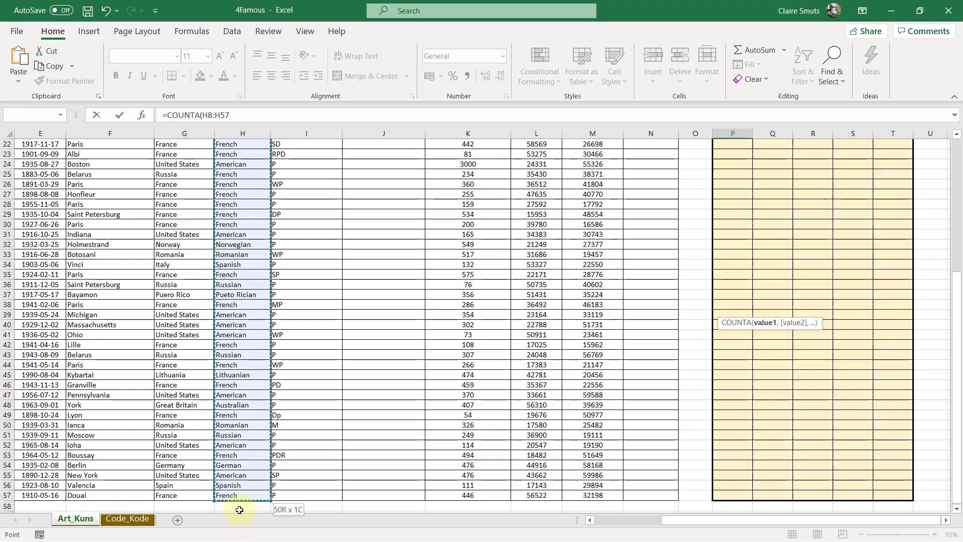
pyautogui.scroll(-4, 240, 491)
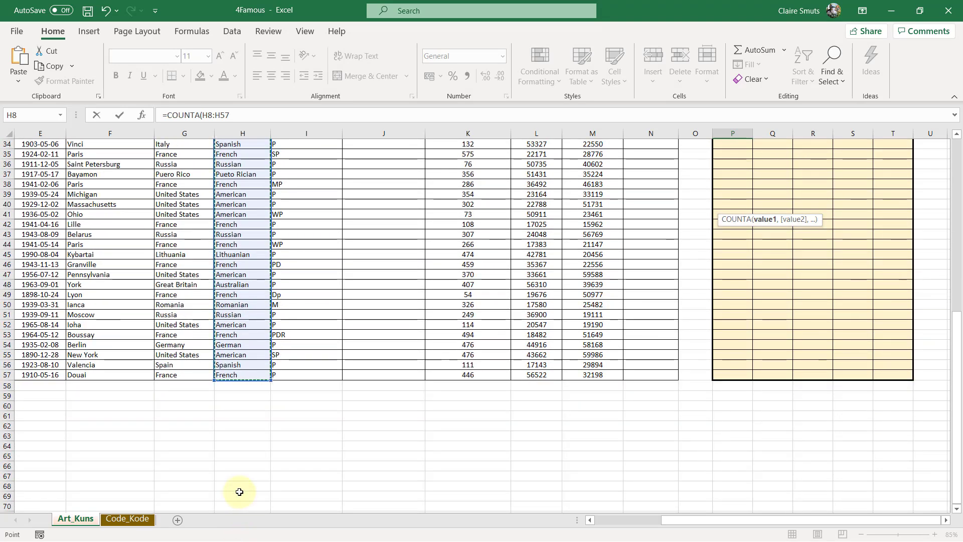
pyautogui.scroll(11, 240, 492)
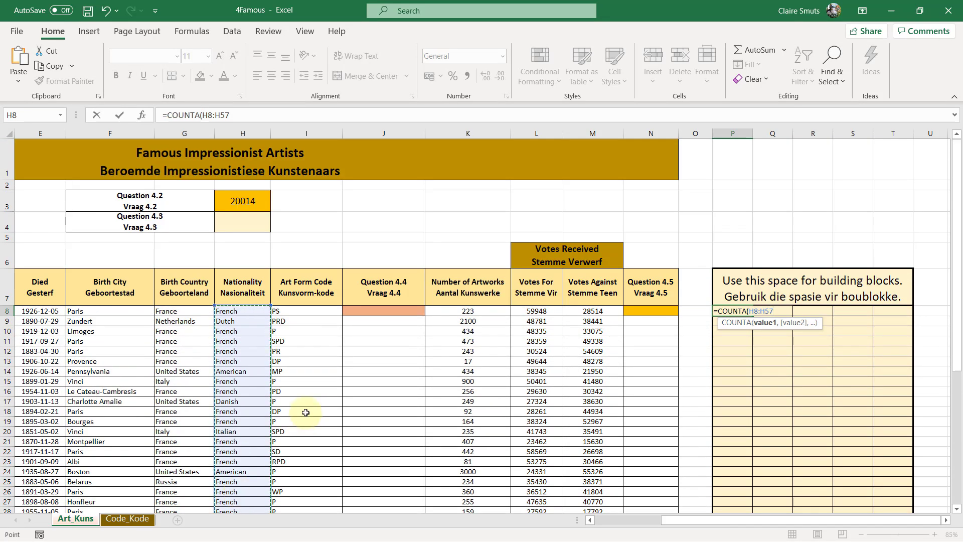
pyautogui.write(')')
pyautogui.press('Return')
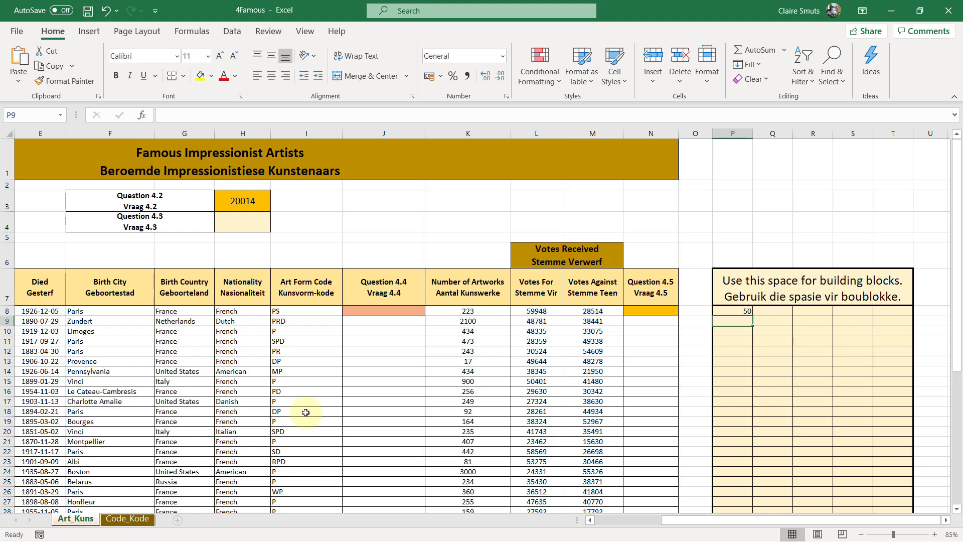
# Begin a COUNTIF function in cell P9 through its function arguments, with H8:H57 as the range
pyautogui.write('=')
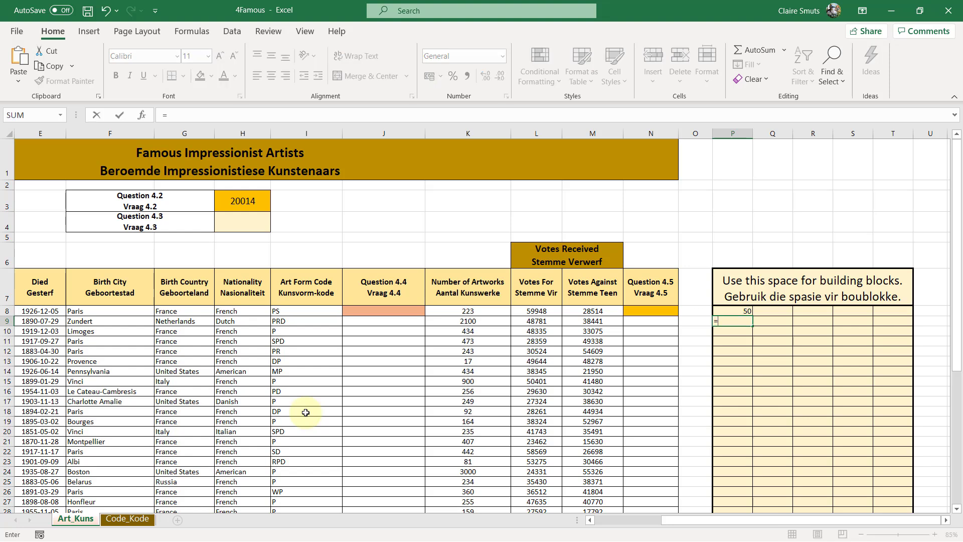
pyautogui.write('countiu')
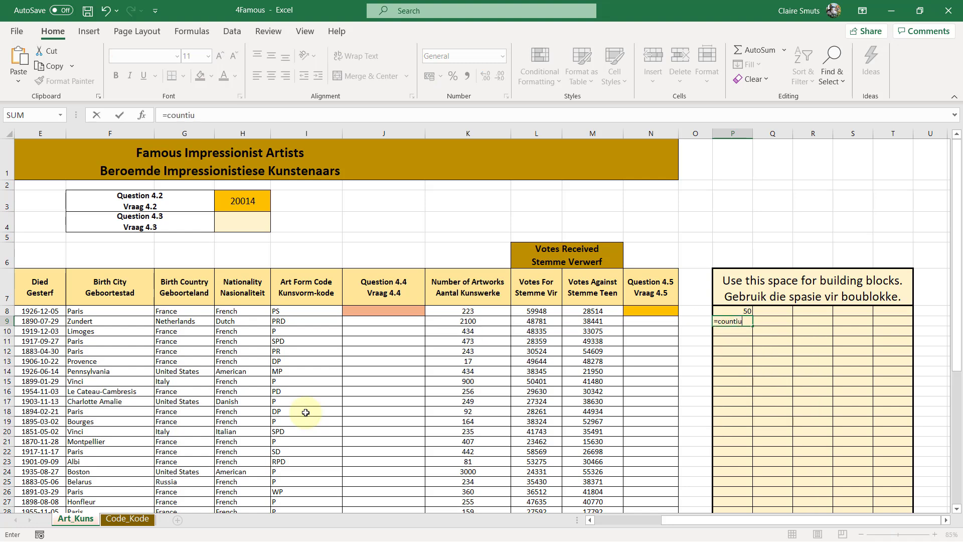
pyautogui.press('BackSpace')
pyautogui.write('f')
pyautogui.press('Tab')
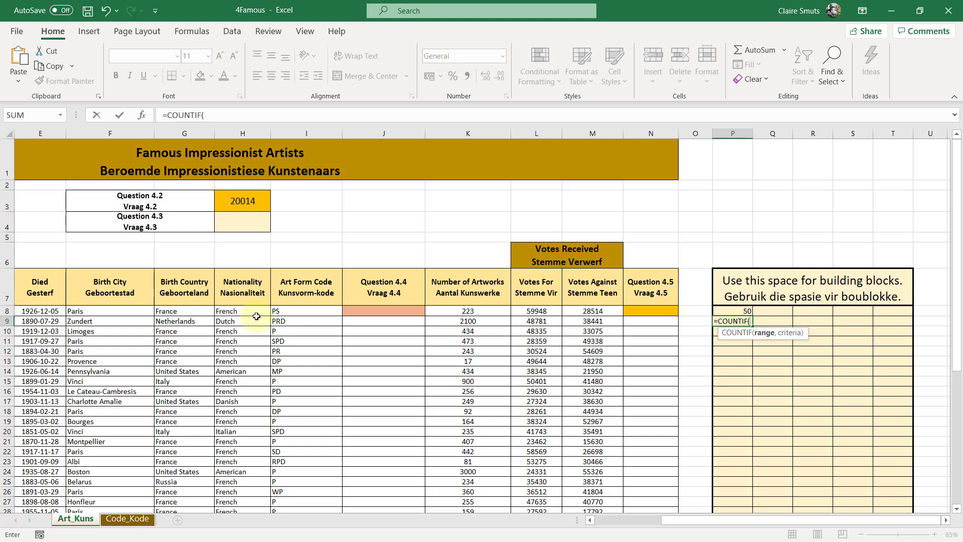
pyautogui.click(142, 115)
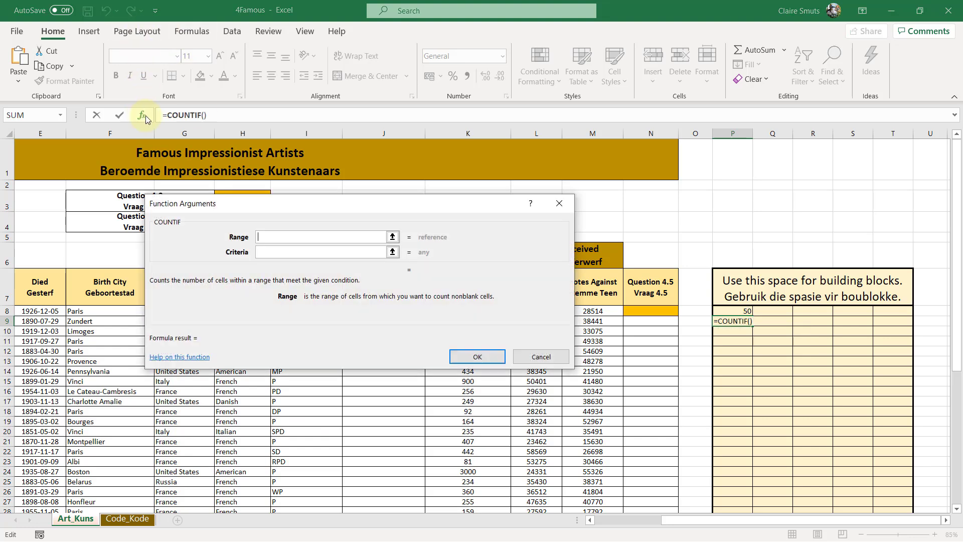
pyautogui.moveTo(423, 210); pyautogui.dragTo(687, 209)
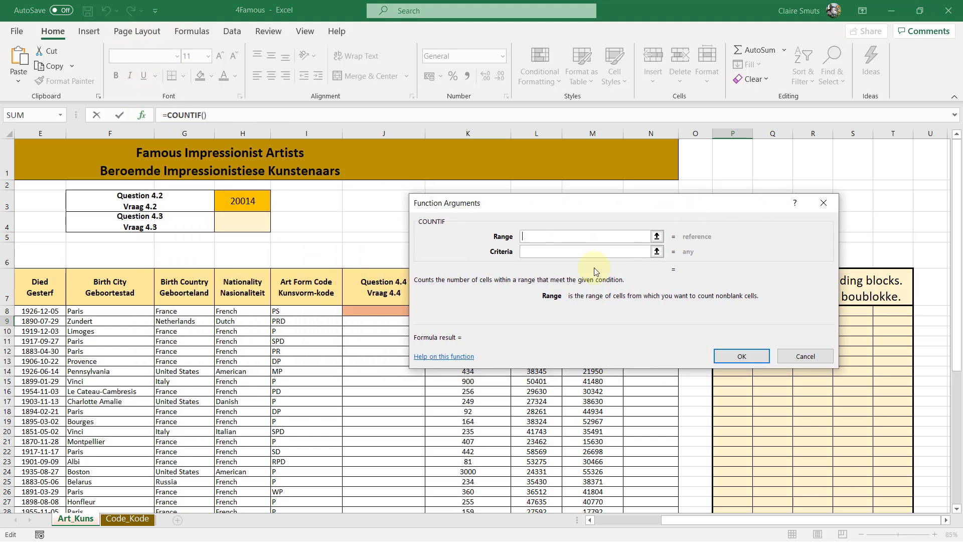
pyautogui.click(250, 311)
pyautogui.hotkey('ctrl', 'shift', 'Down')
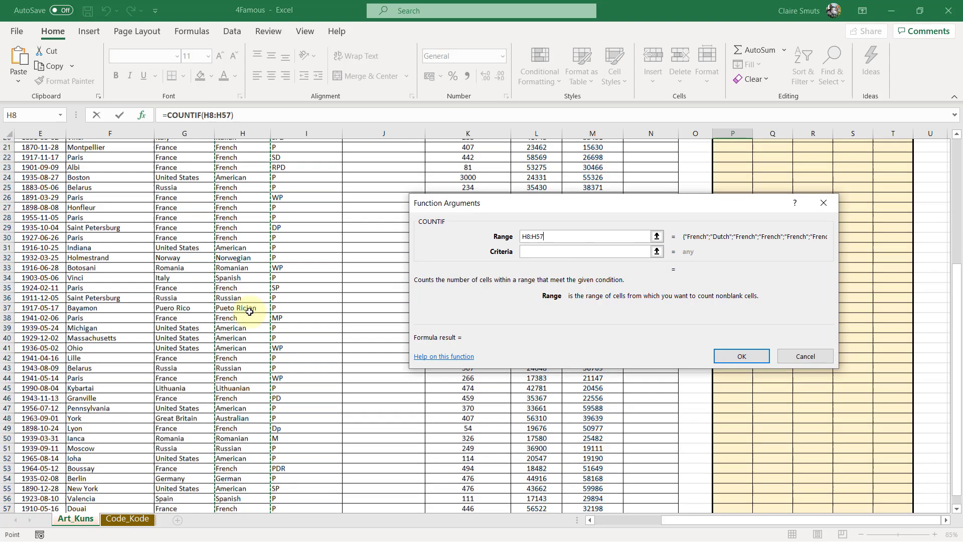
# Set the COUNTIF criteria in P9 to <>French and complete the function
pyautogui.click(548, 251)
pyautogui.scroll(6, 326, 373)
pyautogui.scroll(1, 327, 372)
pyautogui.scroll(-1, 326, 372)
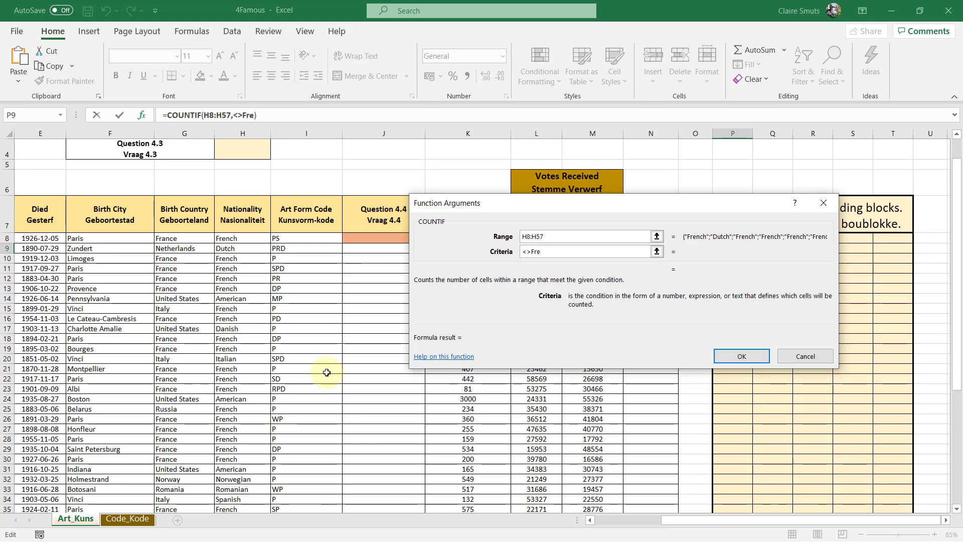
pyautogui.write('<>French')
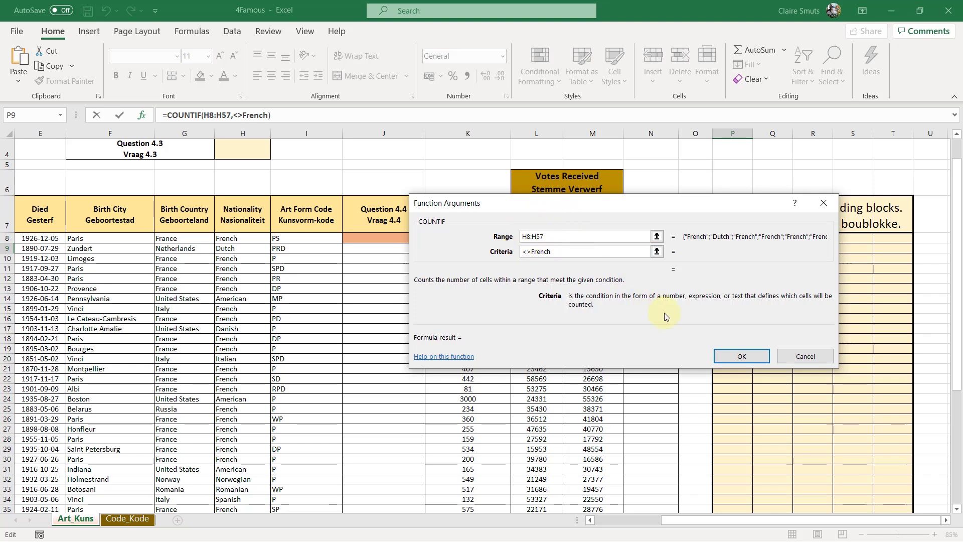
pyautogui.click(742, 356)
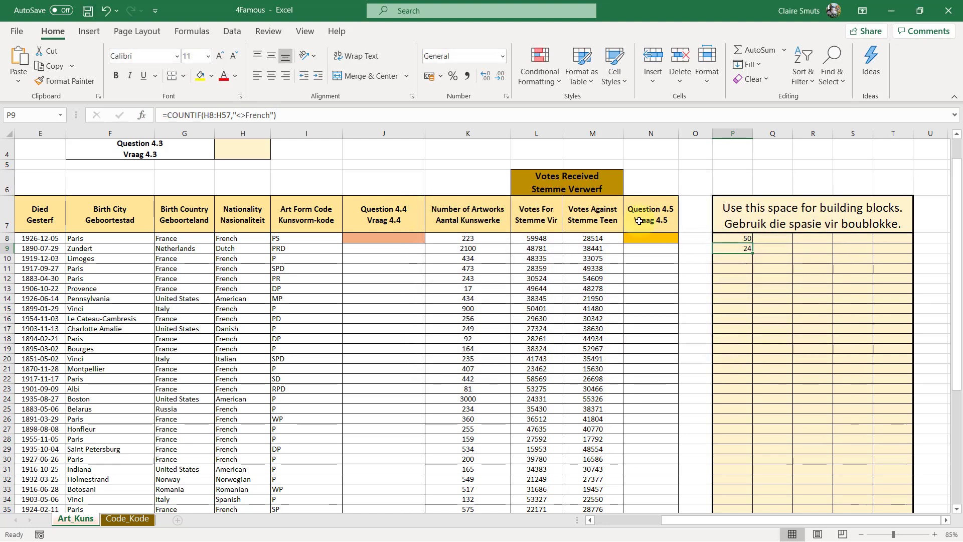
# Review the COUNTIF formula in P9 and the exam paper's percentage formula for question 4.3
pyautogui.click(284, 115)
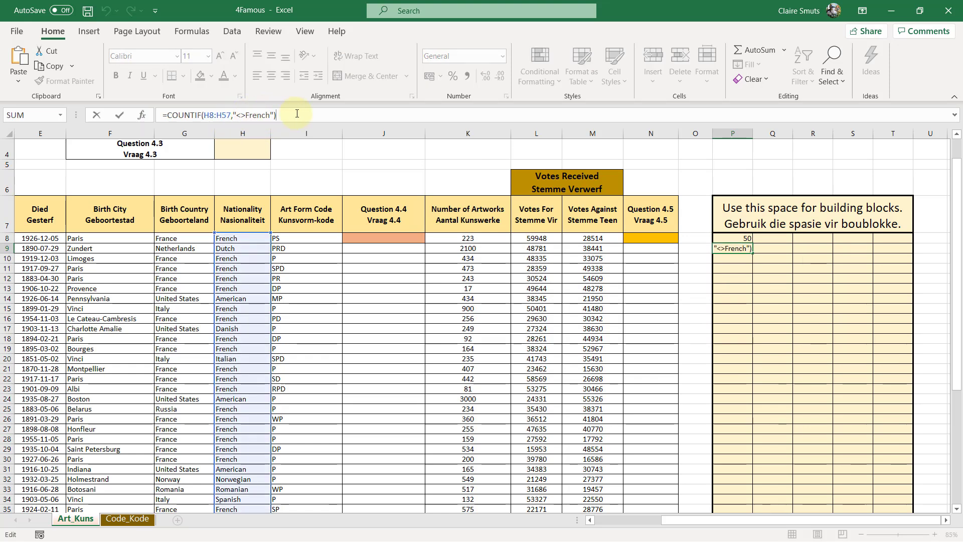
pyautogui.press('Return')
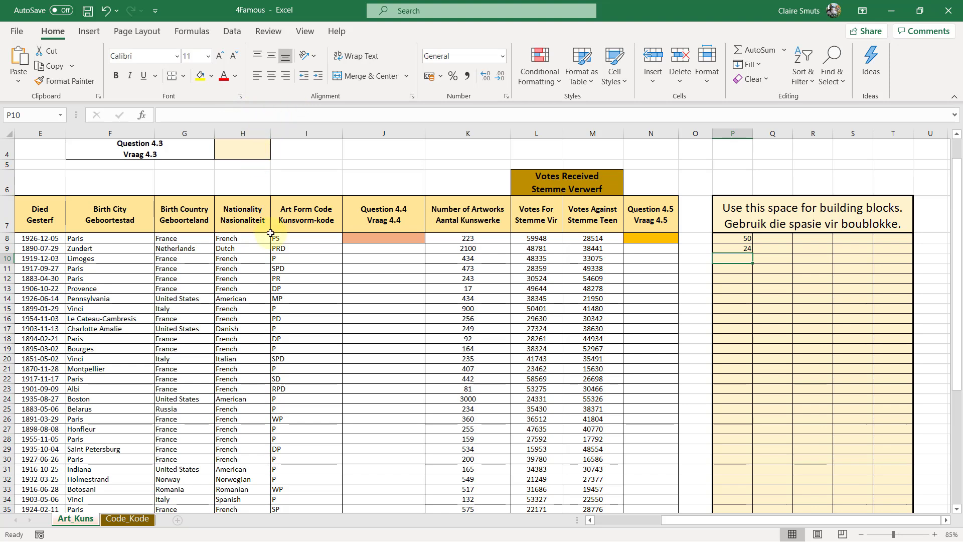
pyautogui.scroll(2, 271, 233)
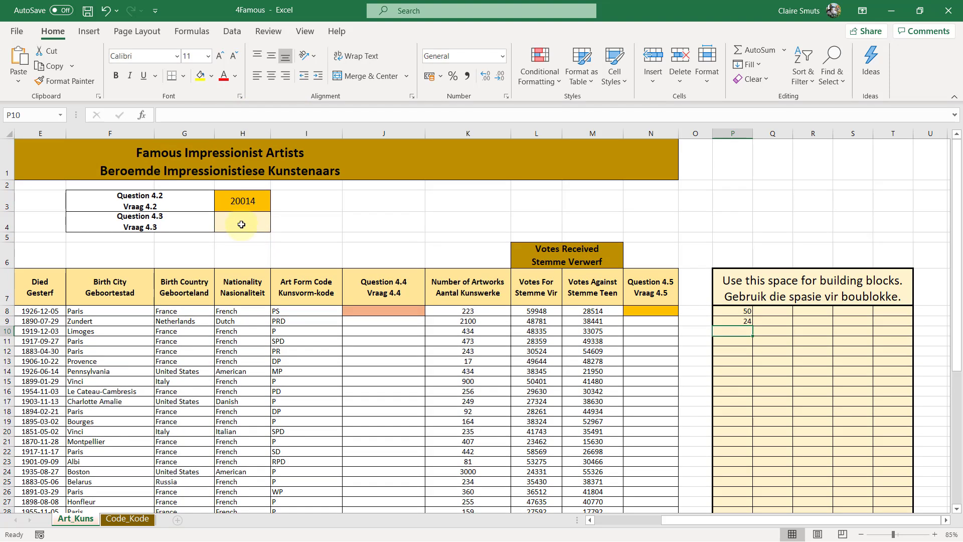
pyautogui.click(241, 225)
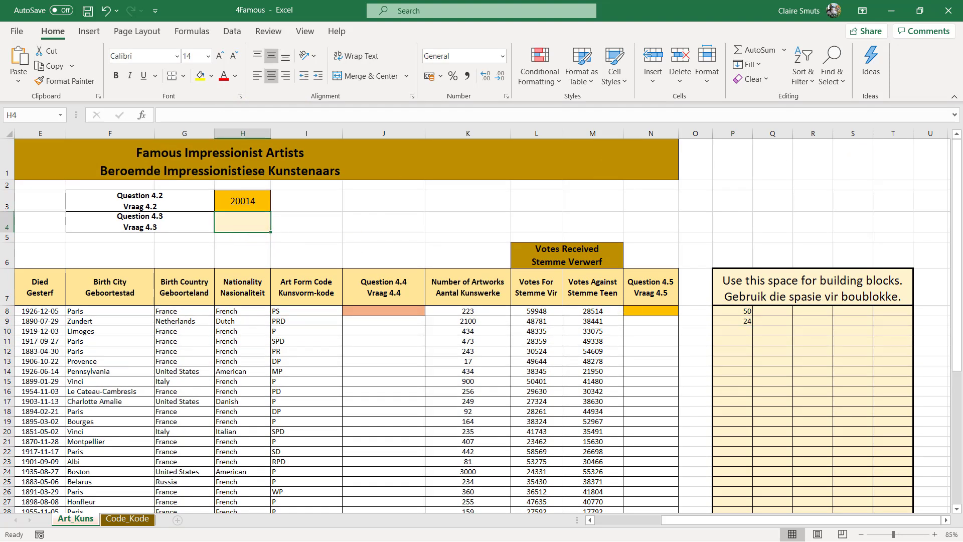
pyautogui.click(892, 11)
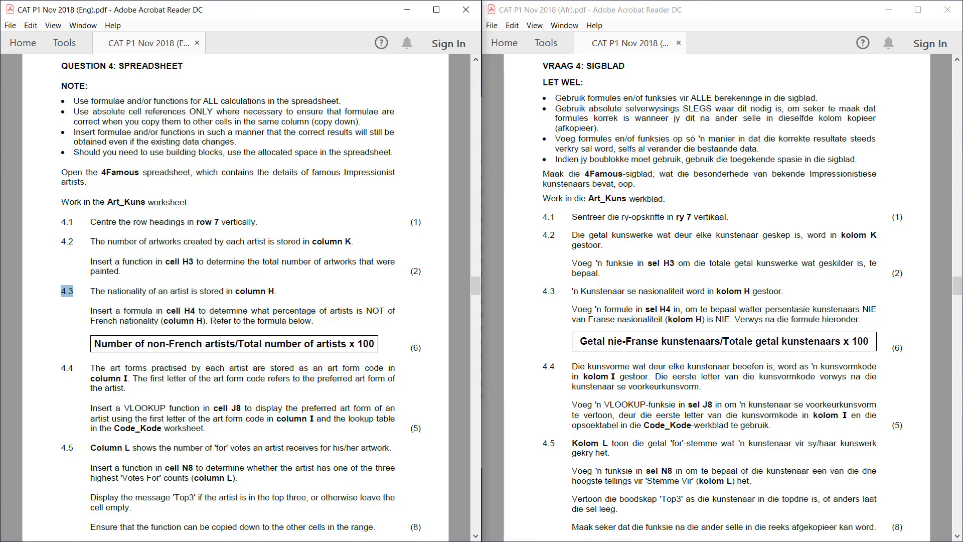
pyautogui.hotkey('alt', 'Tab')
# Enter the formula =P9/P8*100 in cell H4 to calculate the percentage of non-French artists
pyautogui.click(244, 219)
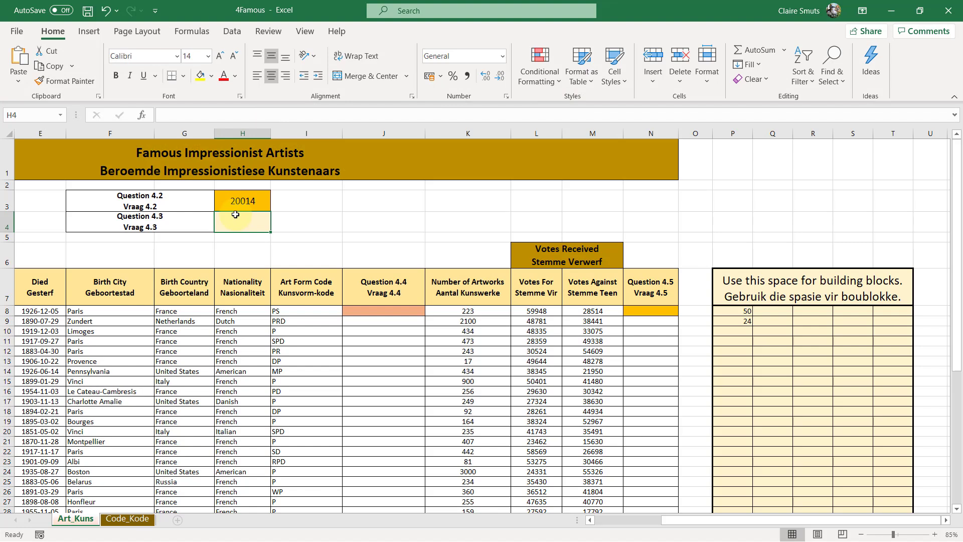
pyautogui.write('=')
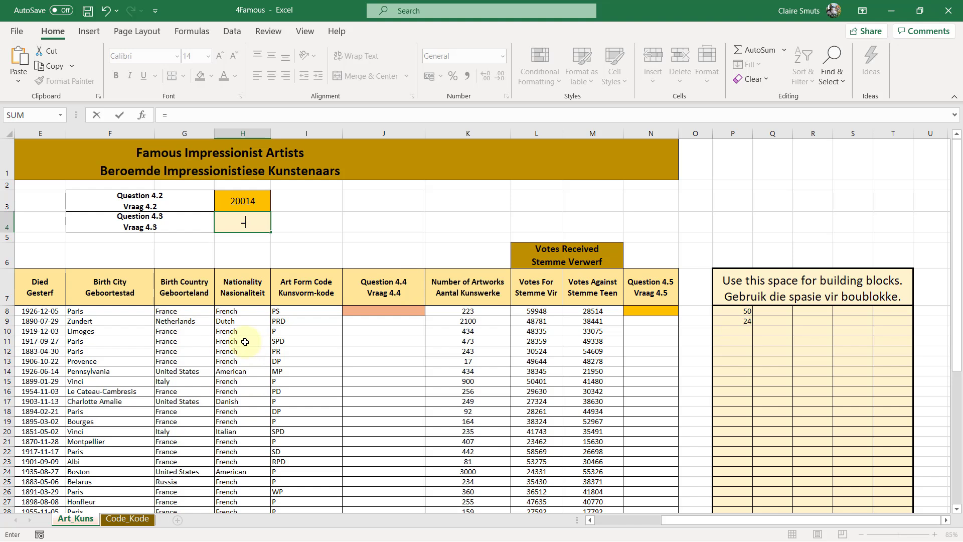
pyautogui.click(731, 321)
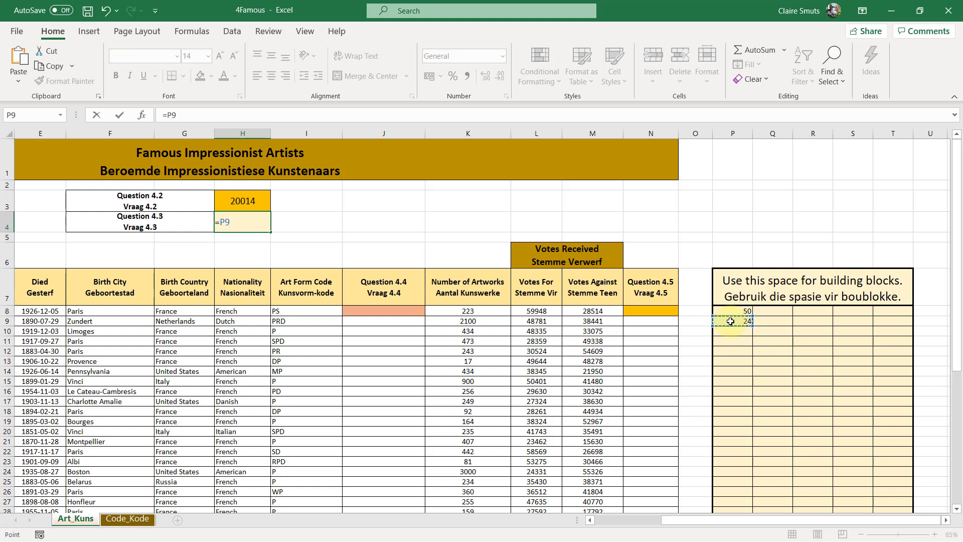
pyautogui.write('/')
pyautogui.click(731, 310)
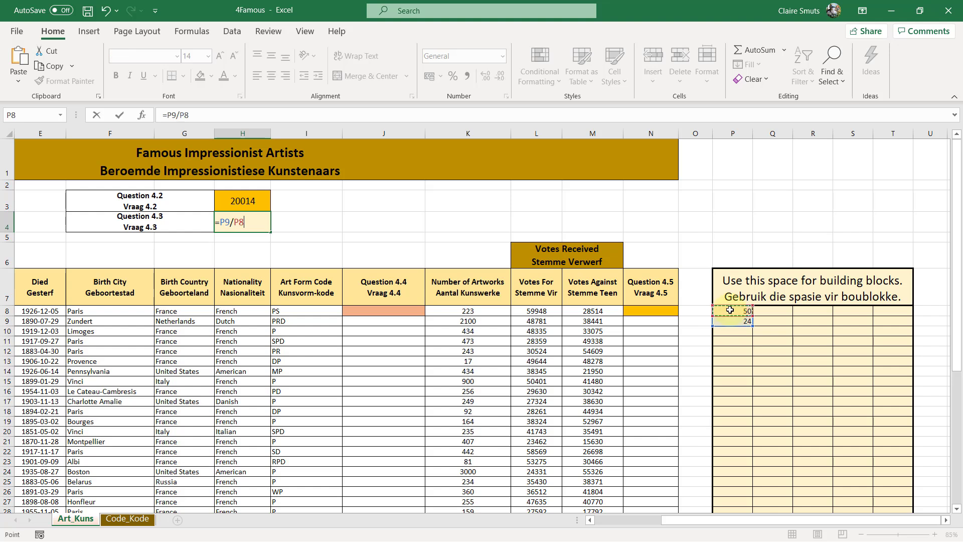
pyautogui.write('*100')
pyautogui.press('Return')
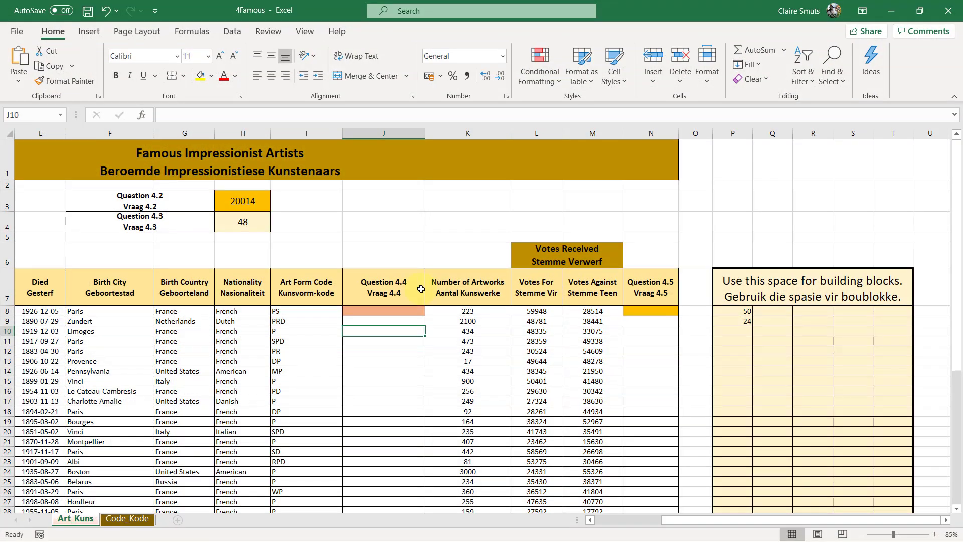
# Examine the art form codes in column I, the question 4.4 instructions and the lookup table on the Code_Kode sheet
pyautogui.moveTo(297, 314); pyautogui.dragTo(291, 420)
pyautogui.moveTo(296, 281); pyautogui.dragTo(295, 485)
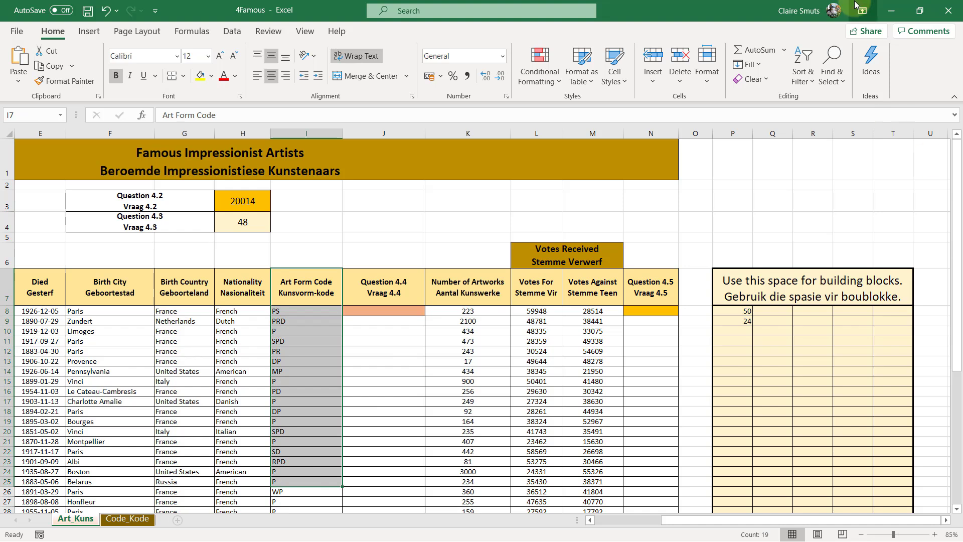
pyautogui.click(887, 11)
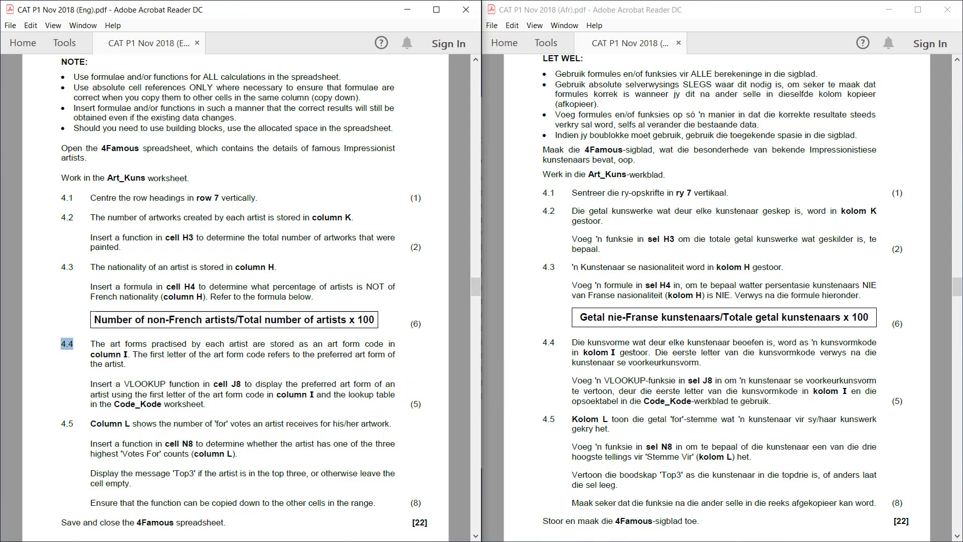
pyautogui.hotkey('alt', 'Tab')
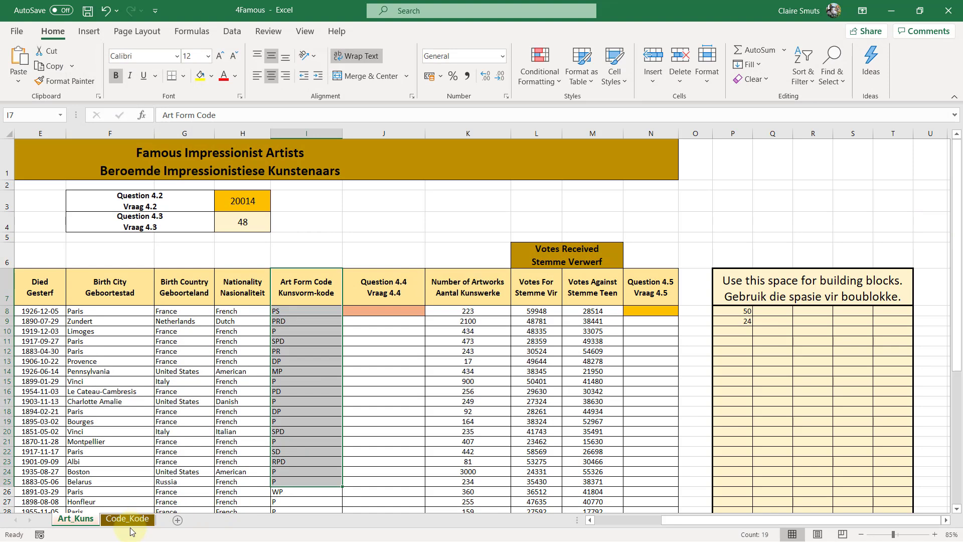
pyautogui.click(130, 519)
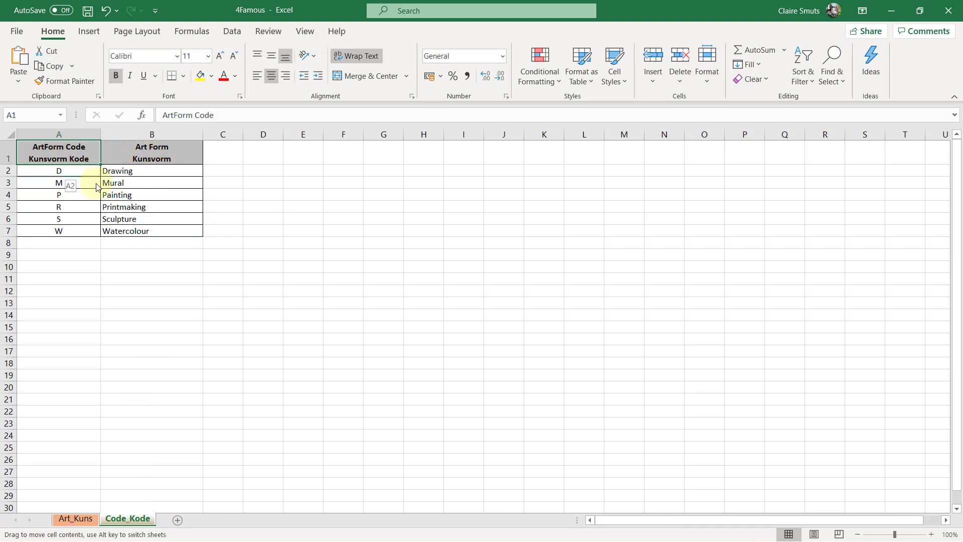
pyautogui.moveTo(52, 170); pyautogui.dragTo(141, 232)
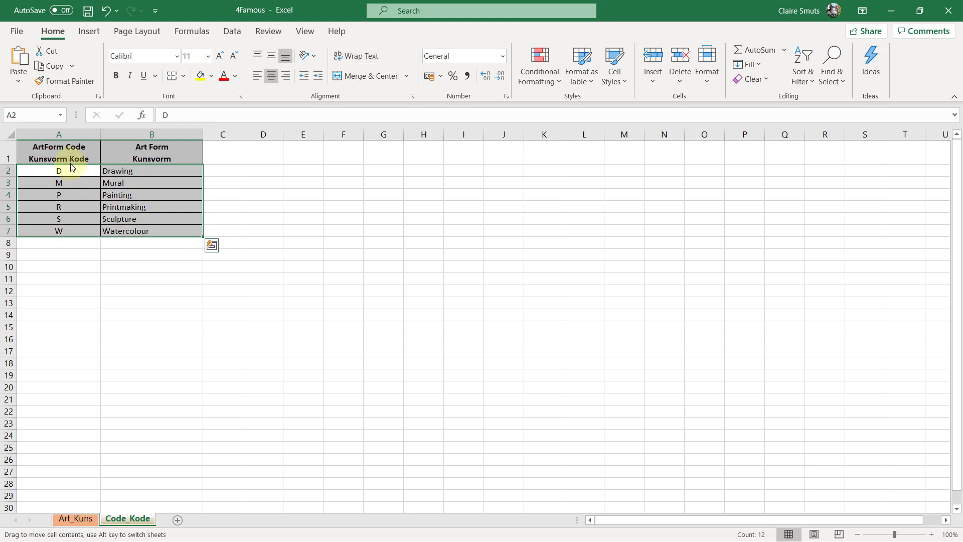
pyautogui.click(76, 519)
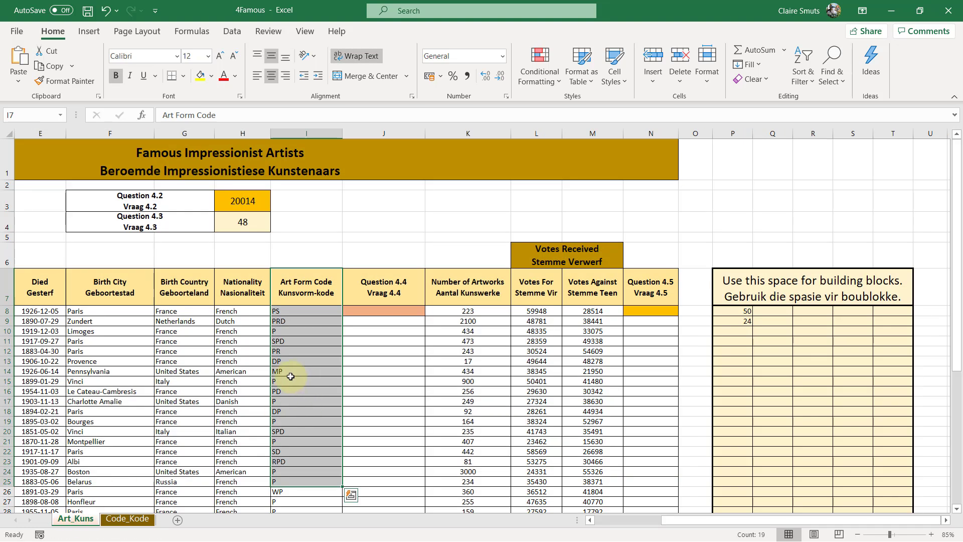
# In building-block cell Q8, enter =LEFT(I8,1) to extract the first letter of the art form code
pyautogui.click(396, 312)
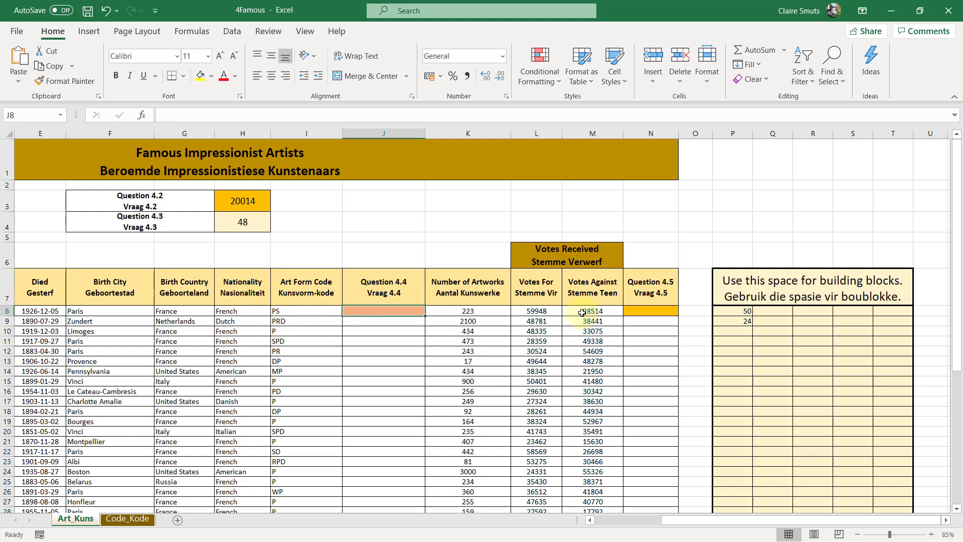
pyautogui.click(773, 309)
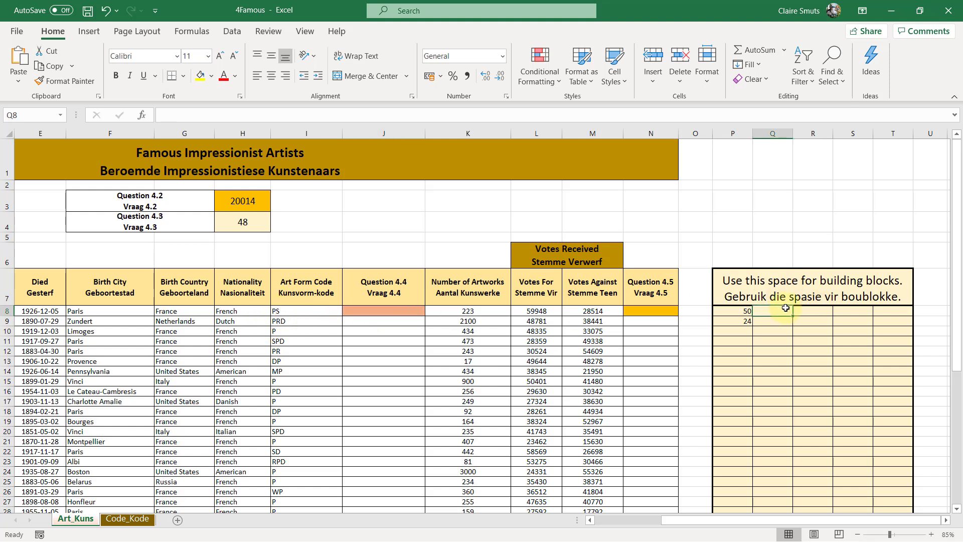
pyautogui.write('=')
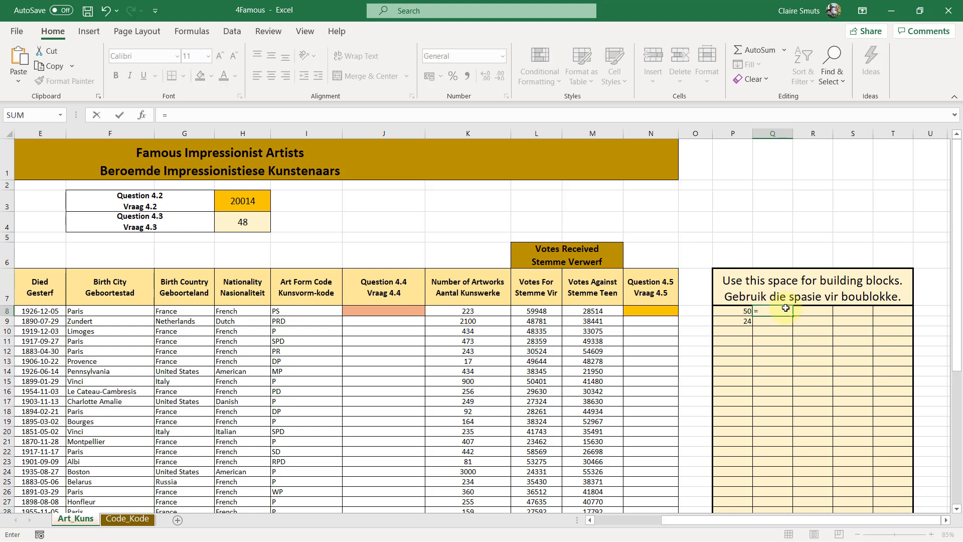
pyautogui.write('LEFT(')
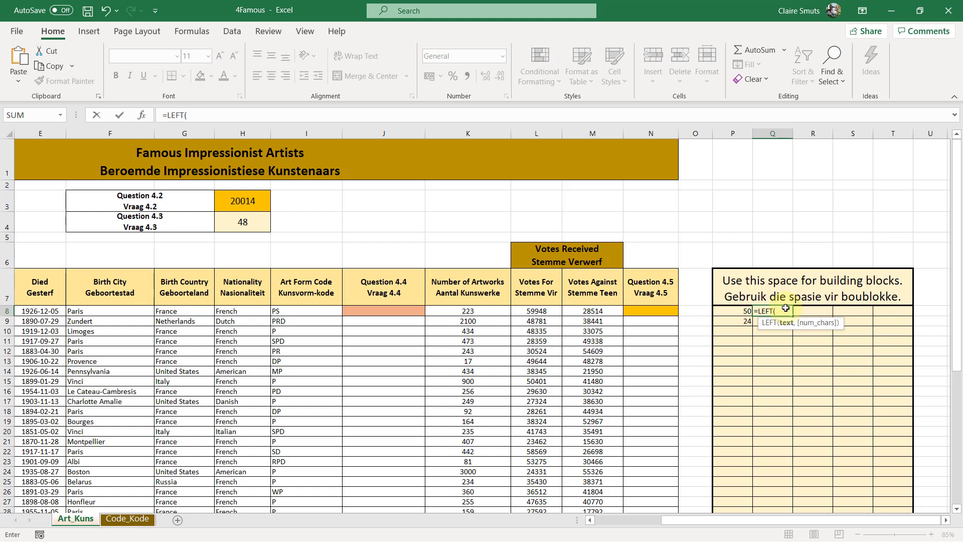
pyautogui.click(319, 312)
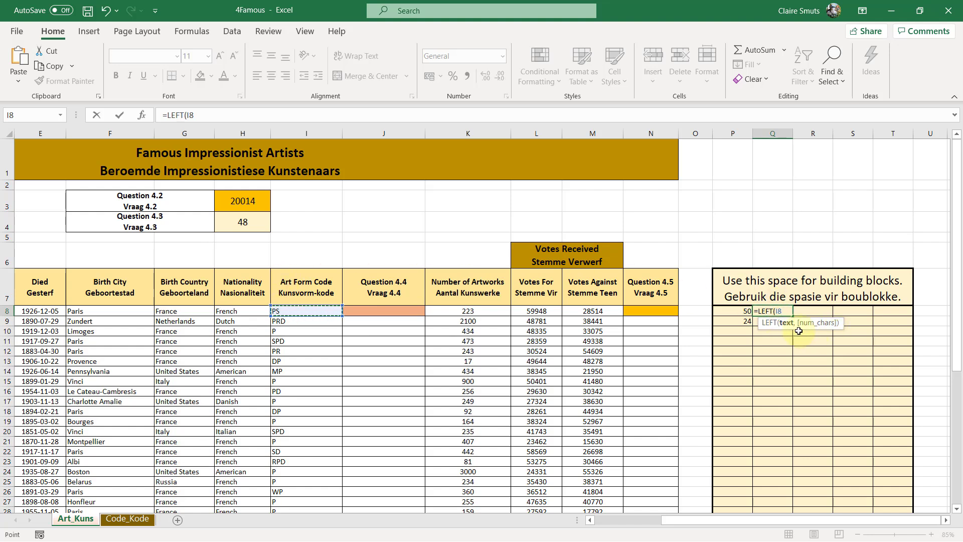
pyautogui.write(',')
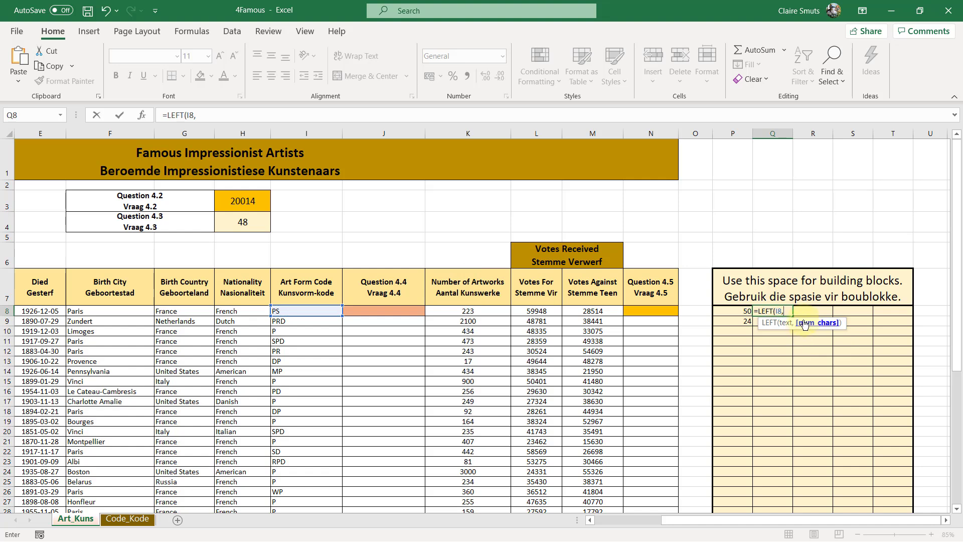
pyautogui.write('1)')
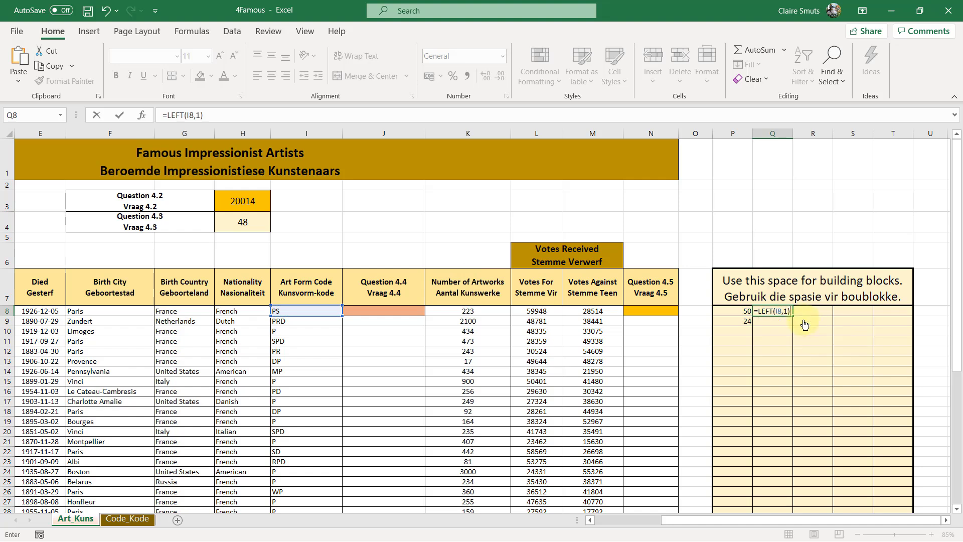
pyautogui.press('Return')
pyautogui.click(770, 310)
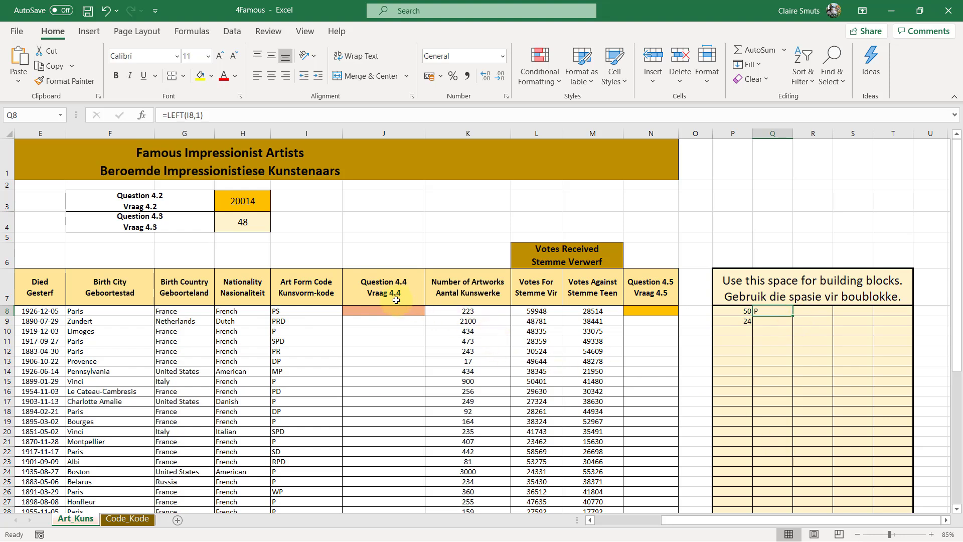
# Begin a VLOOKUP function in cell J8 through its function arguments, with Q8 as the lookup value
pyautogui.click(381, 309)
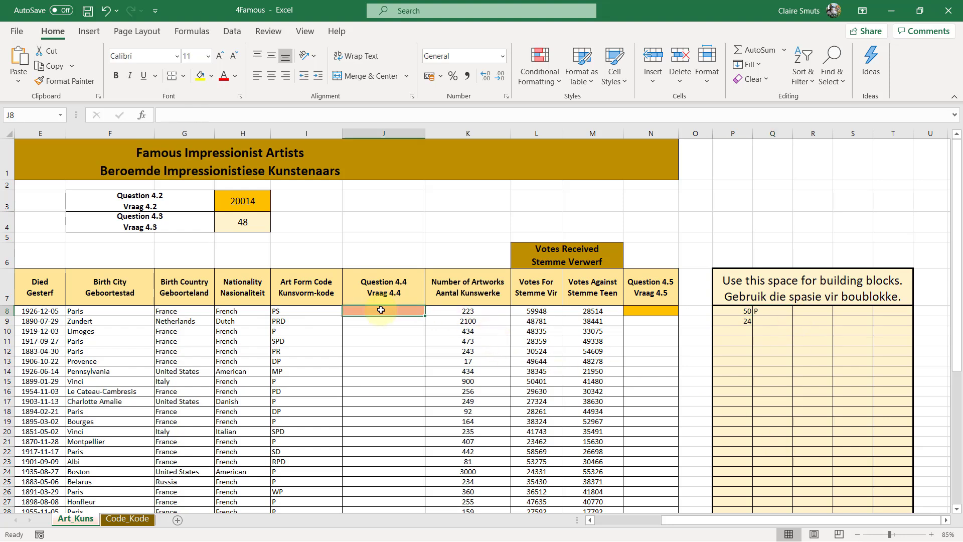
pyautogui.write('=v')
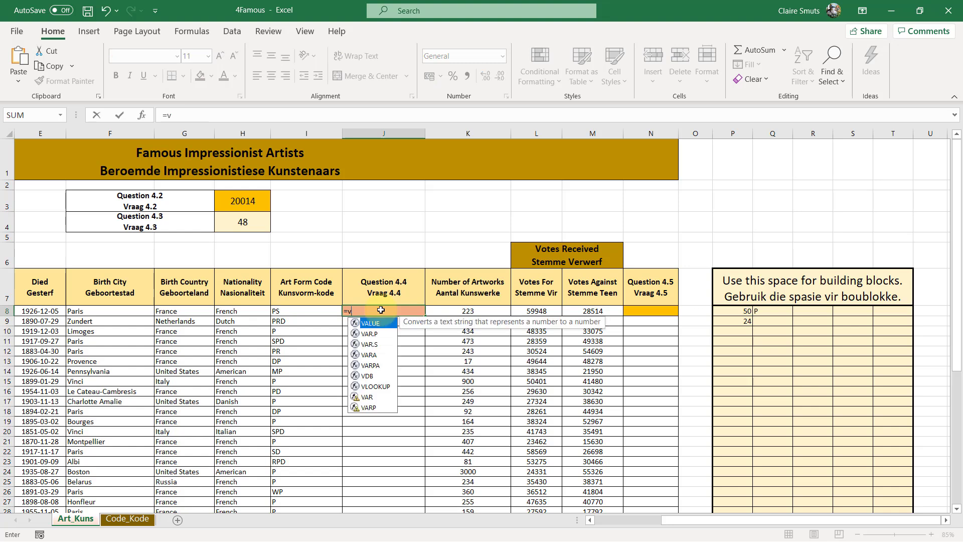
pyautogui.write('lo')
pyautogui.press('Tab')
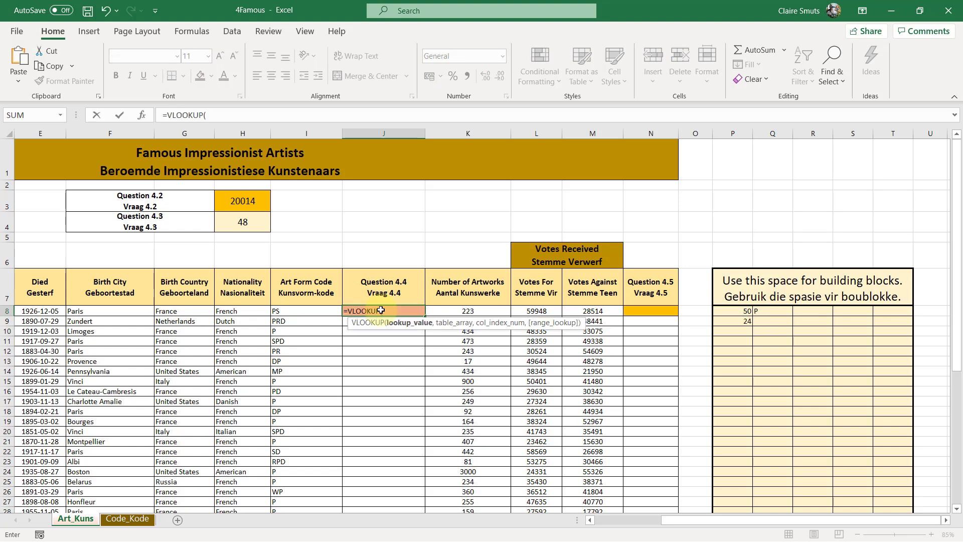
pyautogui.click(142, 115)
pyautogui.moveTo(646, 185); pyautogui.dragTo(579, 330)
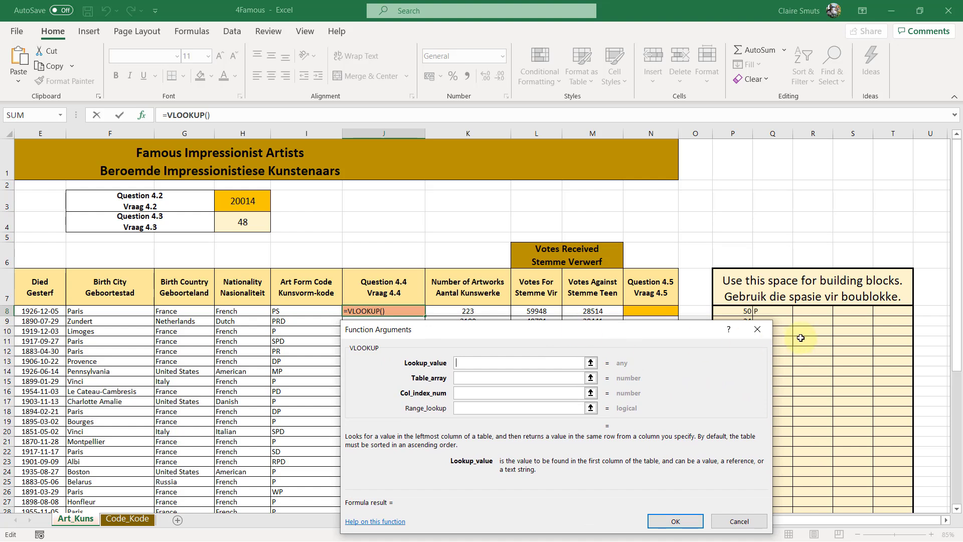
pyautogui.click(773, 310)
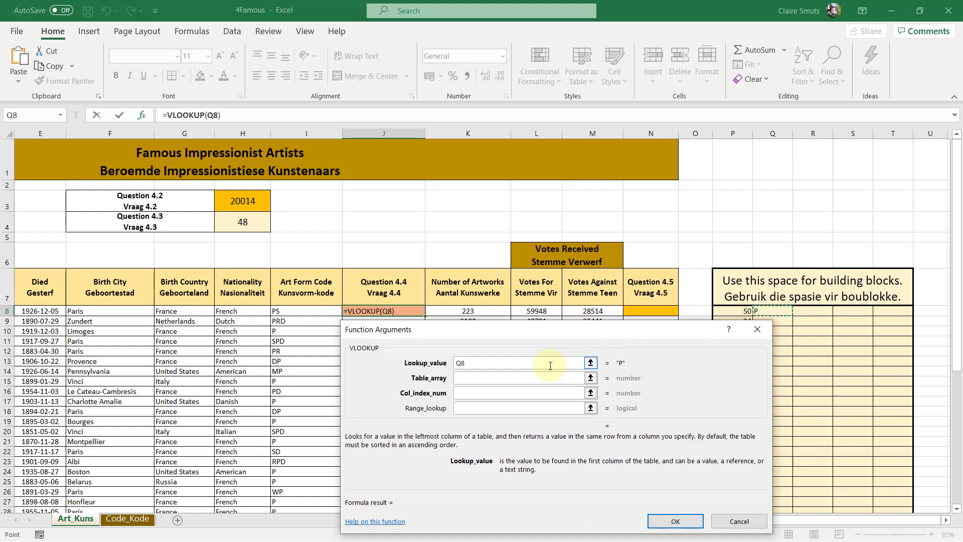
# Set the VLOOKUP table array to A2:B7 on the Code_Kode sheet as an absolute reference, excluding the header row
pyautogui.click(508, 383)
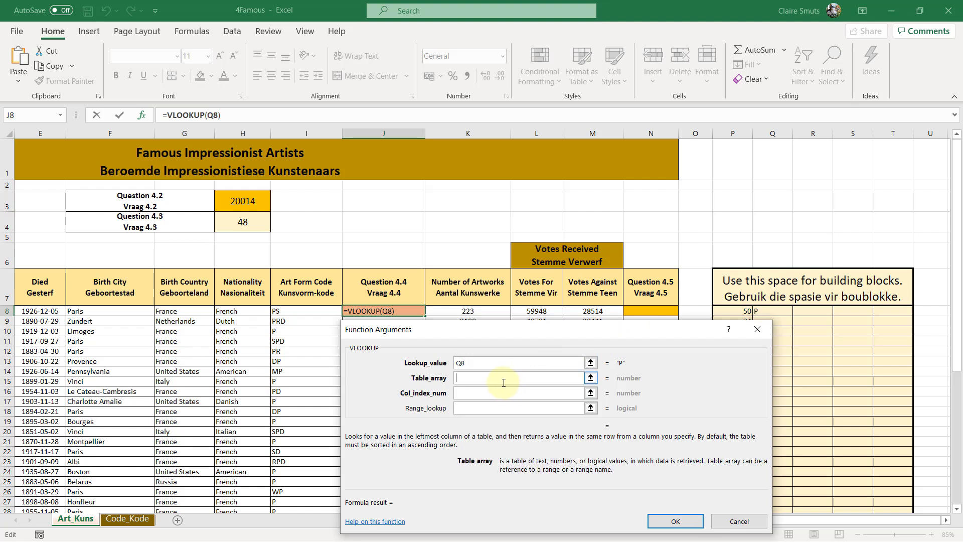
pyautogui.click(127, 519)
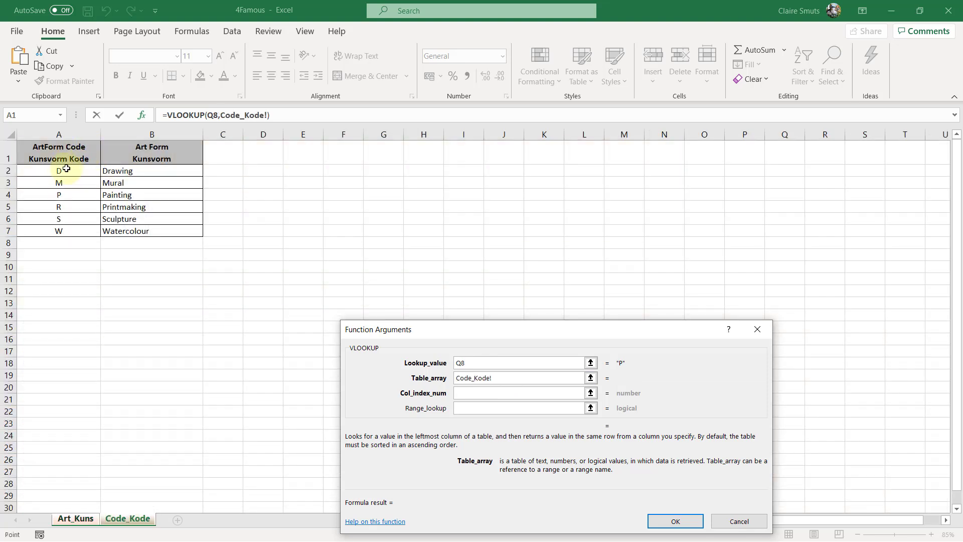
pyautogui.moveTo(54, 145); pyautogui.dragTo(139, 231)
pyautogui.moveTo(73, 172); pyautogui.dragTo(132, 232)
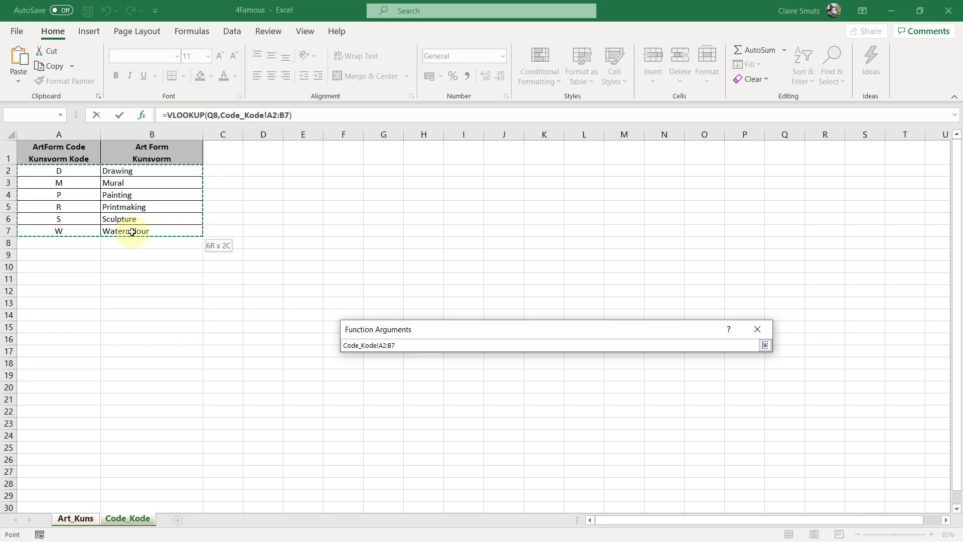
pyautogui.moveTo(132, 231); pyautogui.dragTo(133, 232)
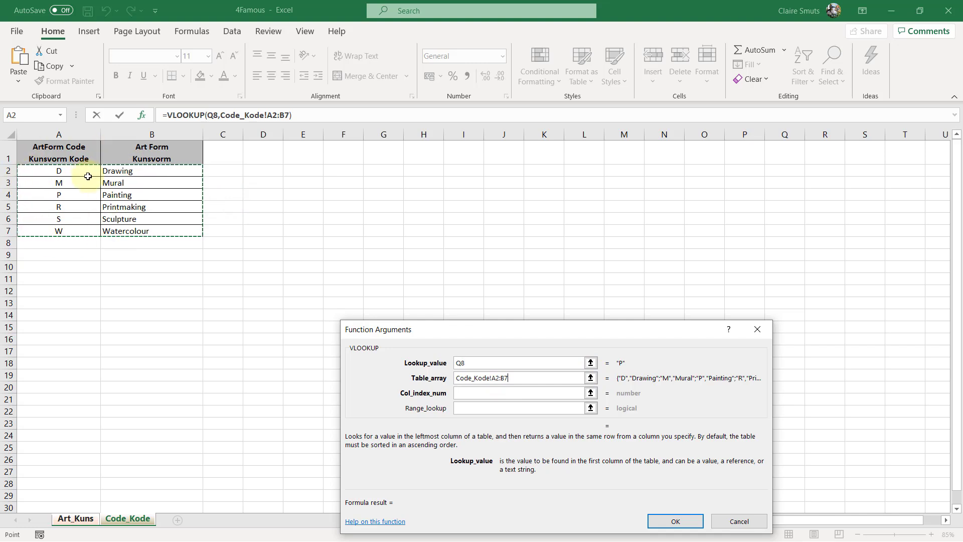
pyautogui.press('F4')
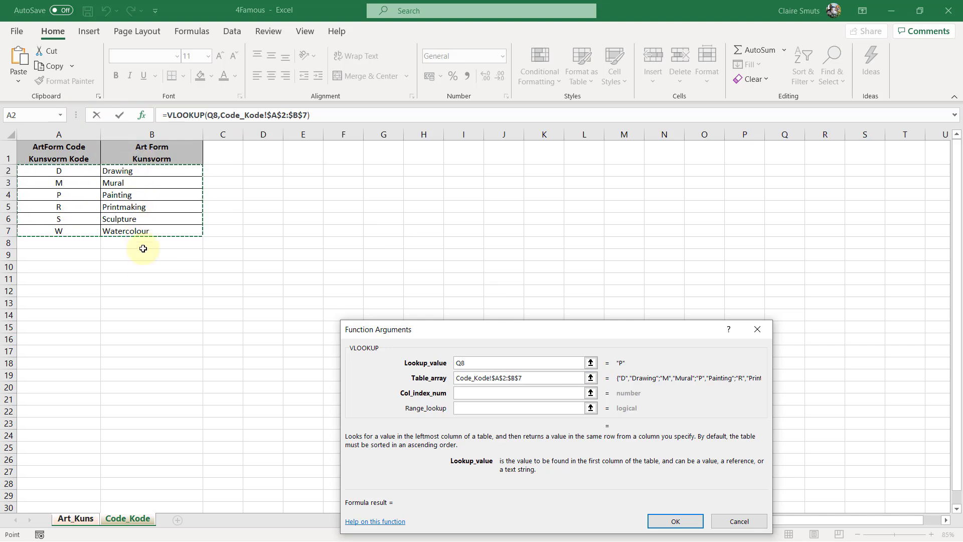
pyautogui.click(467, 400)
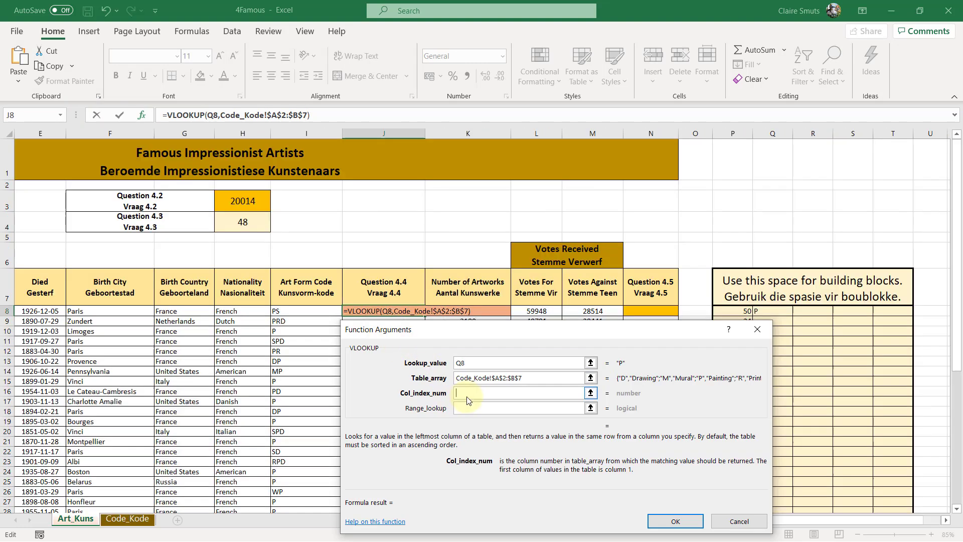
# Complete the VLOOKUP in J8 with column index number 2 and range lookup FALSE
pyautogui.write('2')
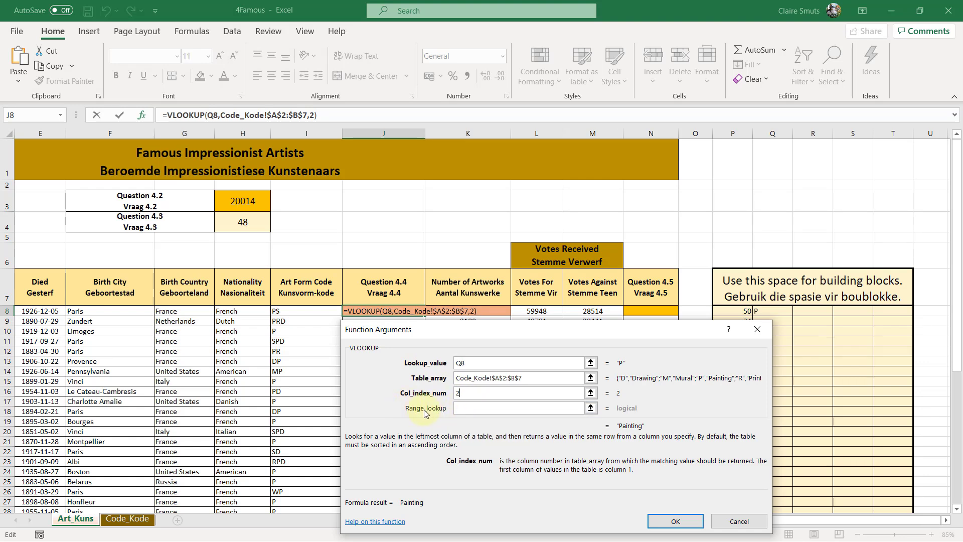
pyautogui.click(494, 411)
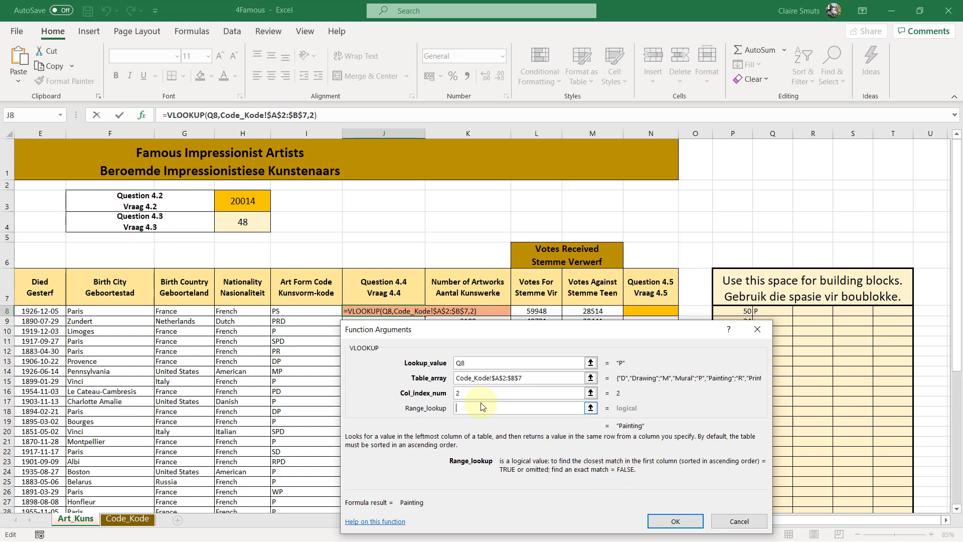
pyautogui.write('false')
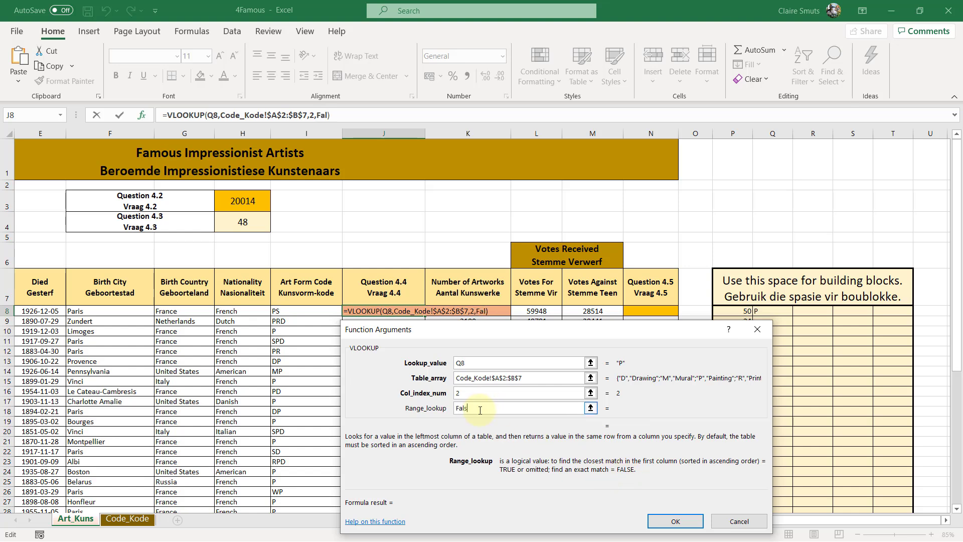
pyautogui.press('Return')
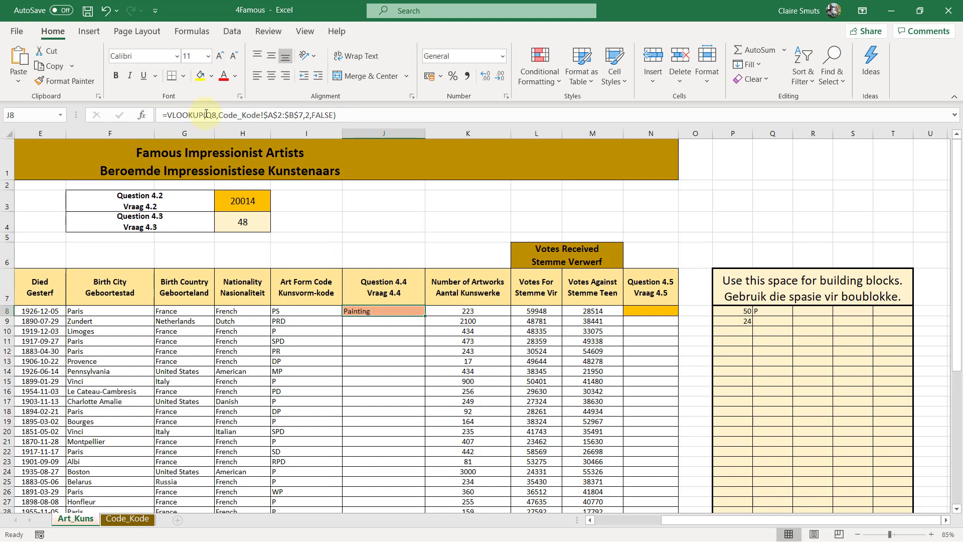
# Replace the lookup value of the VLOOKUP in J8 with LEFT(I8,1), nesting the building block directly in the function
pyautogui.click(142, 115)
pyautogui.moveTo(519, 330); pyautogui.dragTo(660, 321)
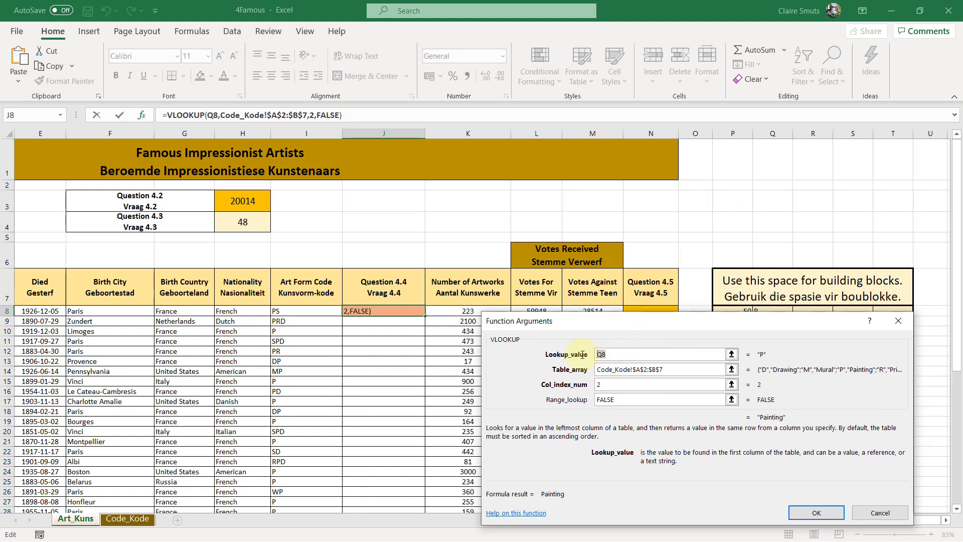
pyautogui.write('Left')
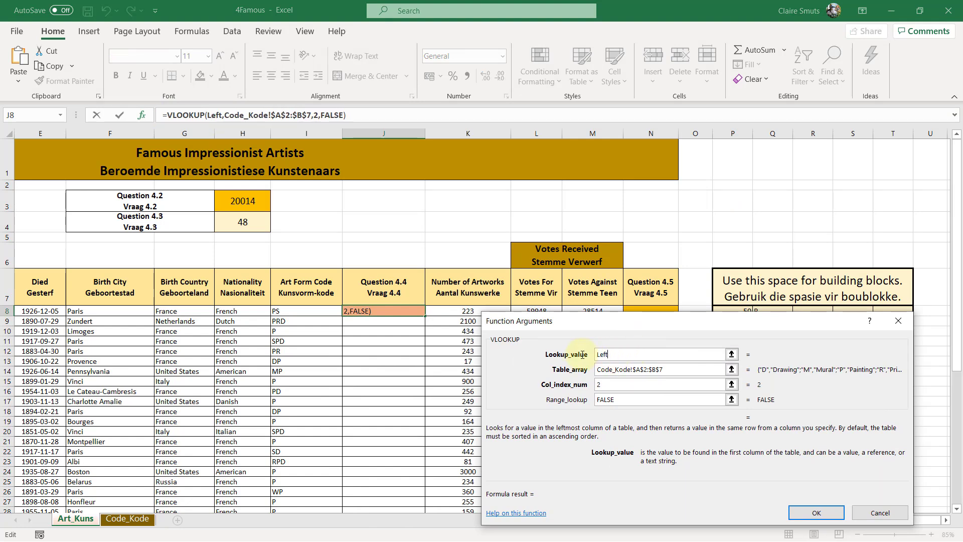
pyautogui.write('(')
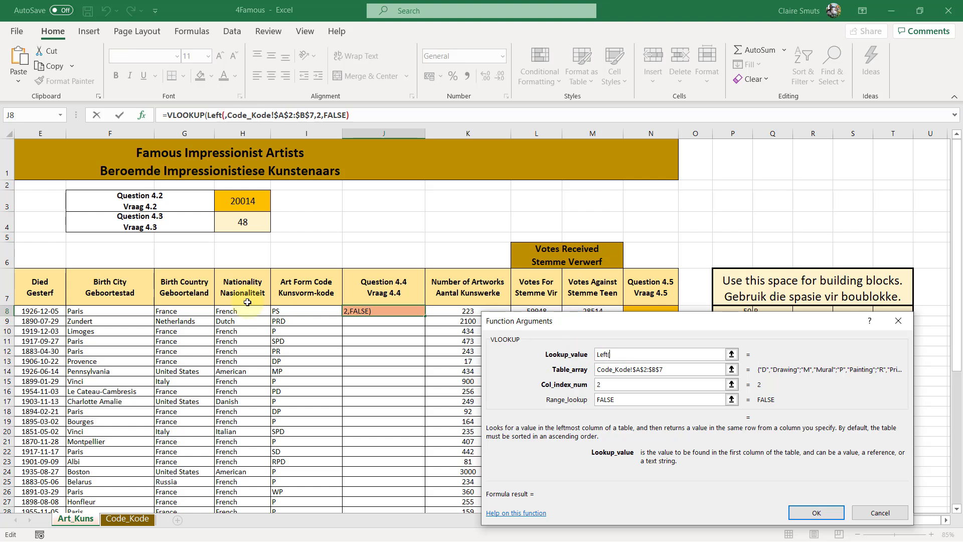
pyautogui.click(309, 312)
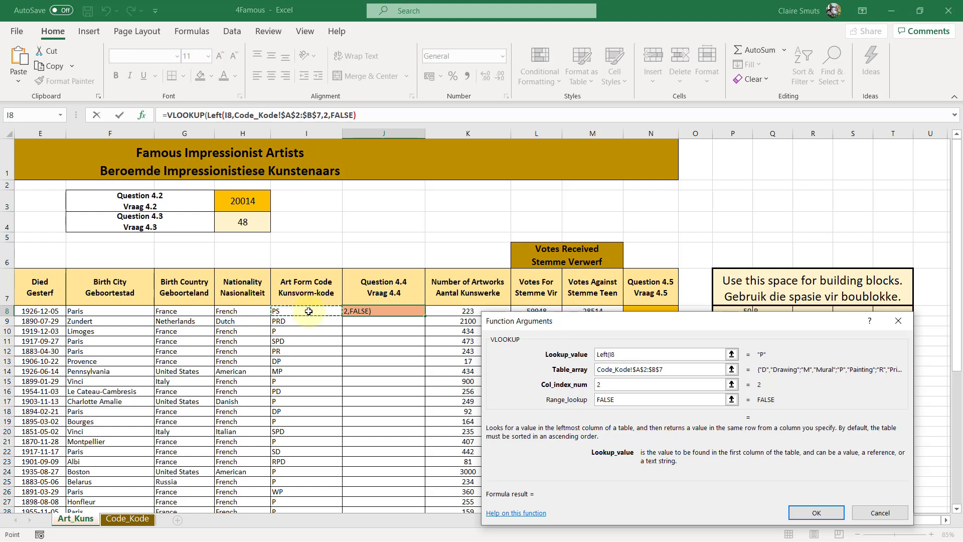
pyautogui.write(',1)')
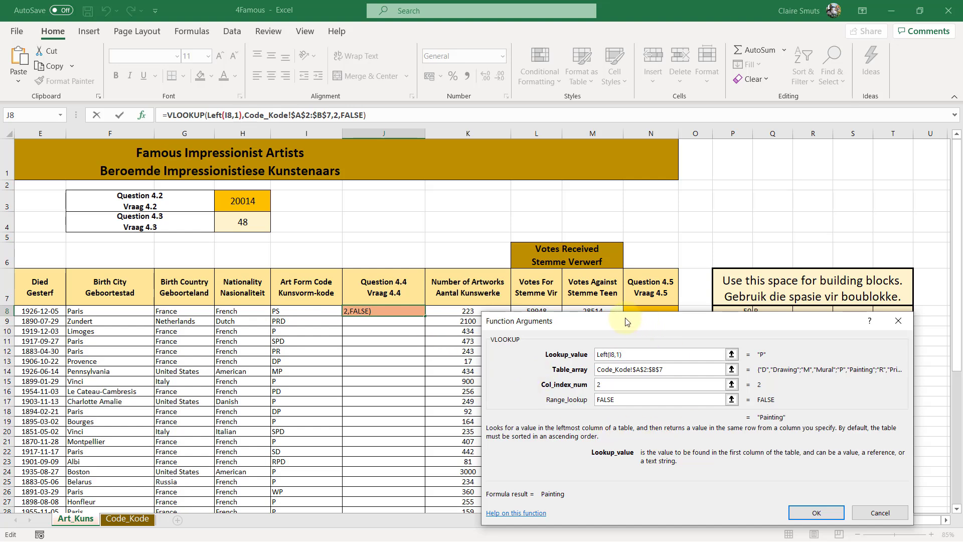
pyautogui.click(832, 514)
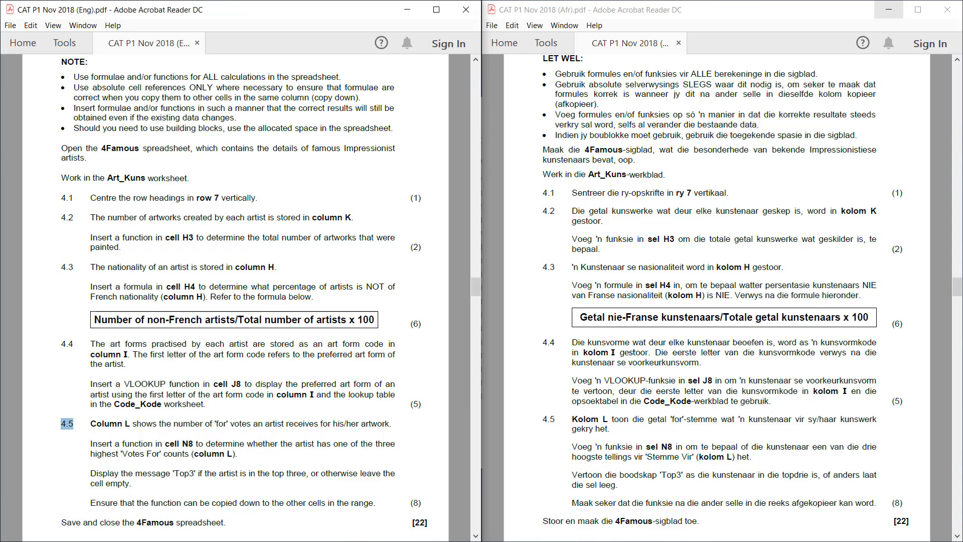
# Examine the question 4.5 instructions in the exam PDF and the Votes For data in column L
pyautogui.hotkey('alt', 'Tab')
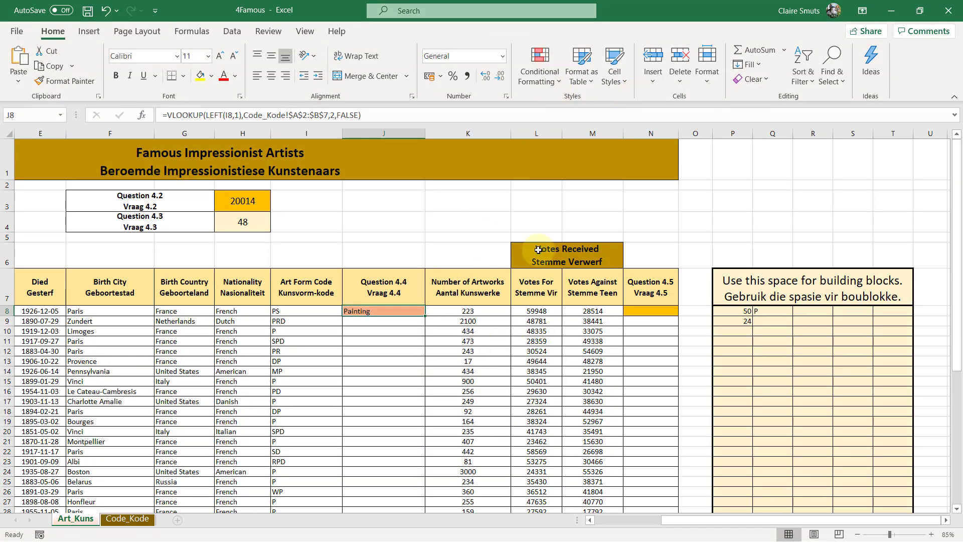
pyautogui.click(545, 129)
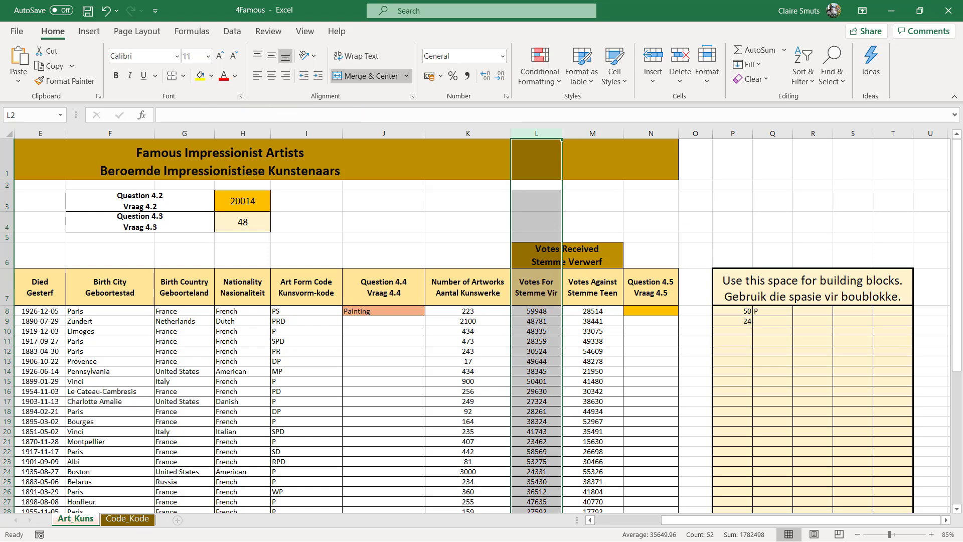
pyautogui.click(891, 10)
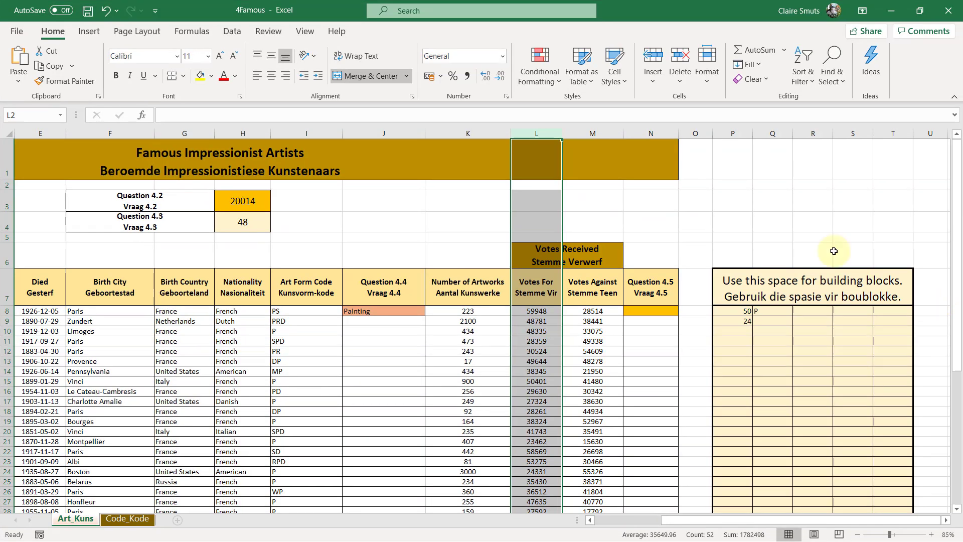
# Enter =LARGE(L8:L57,3) in cell N8 to find the third-highest Votes For count
pyautogui.click(657, 313)
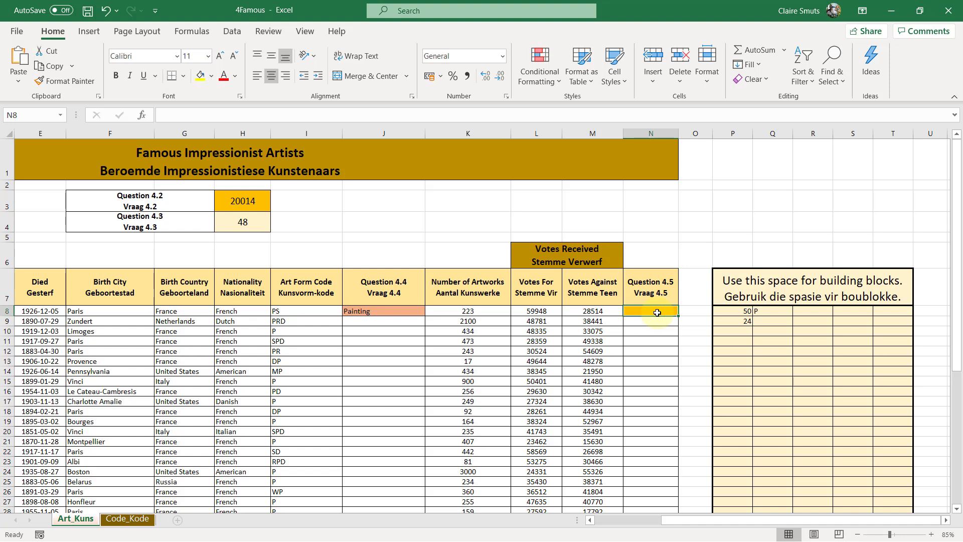
pyautogui.write('=')
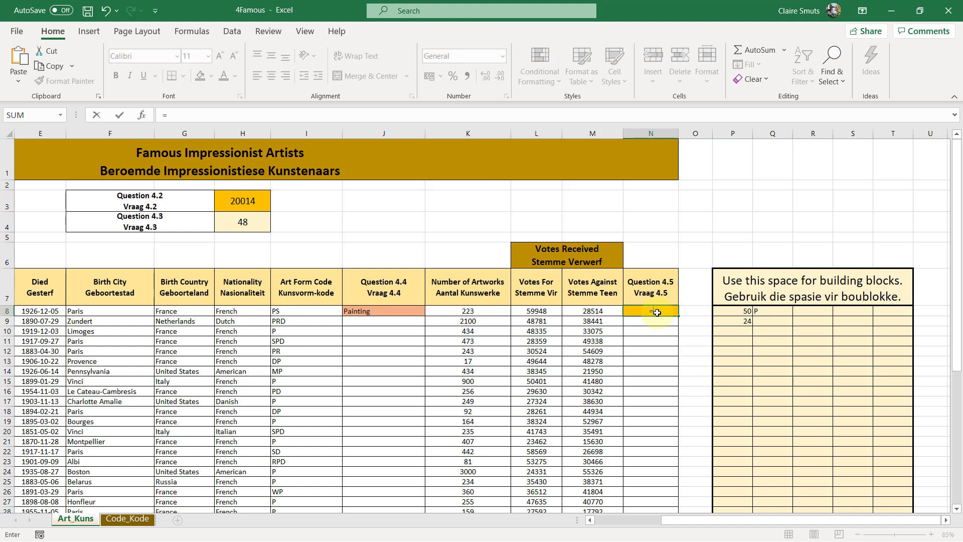
pyautogui.write('LARGE(')
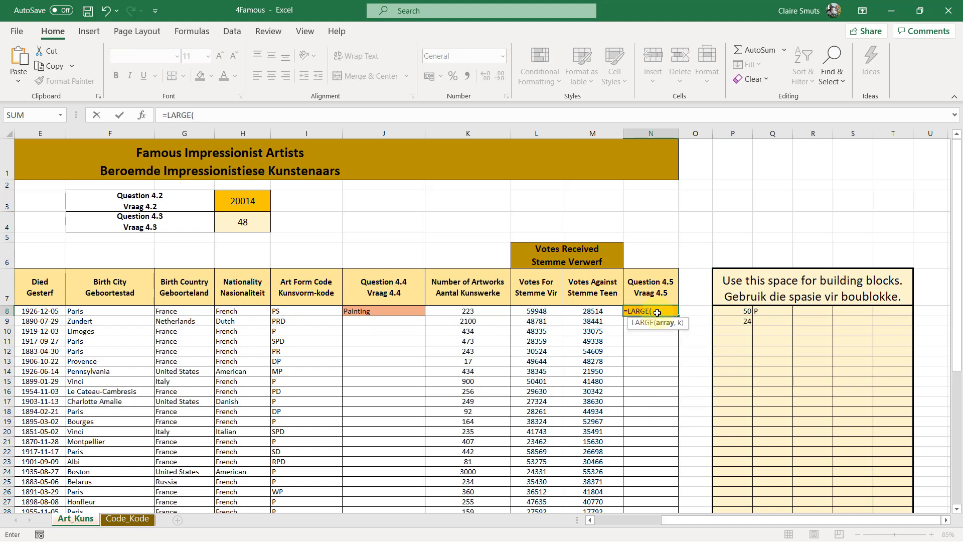
pyautogui.click(536, 311)
pyautogui.hotkey('ctrl', 'shift', 'Down')
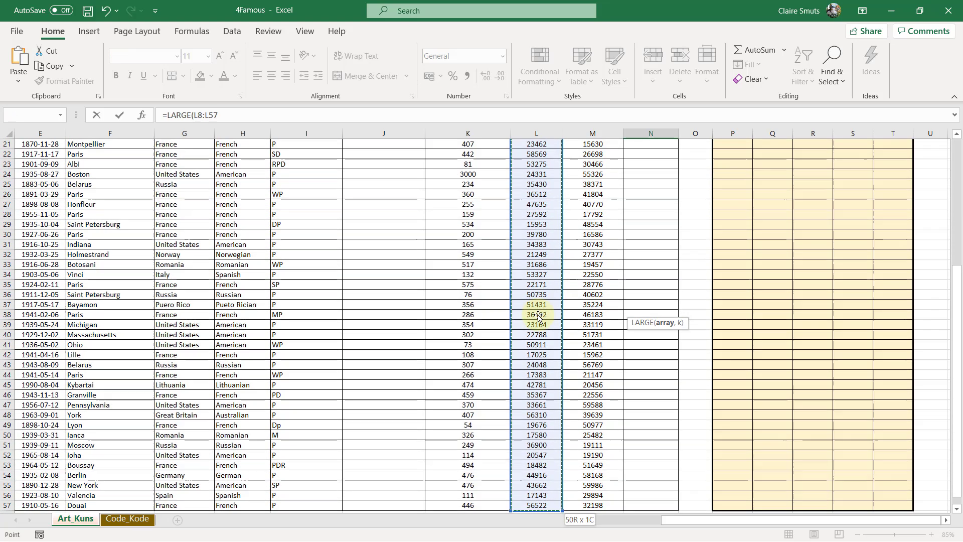
pyautogui.write(',3')
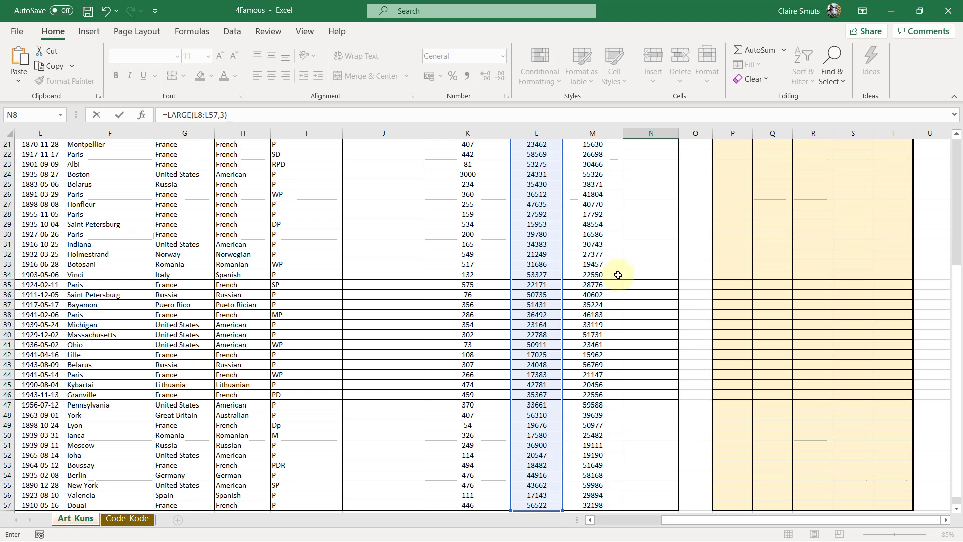
pyautogui.write(')')
pyautogui.click(198, 115)
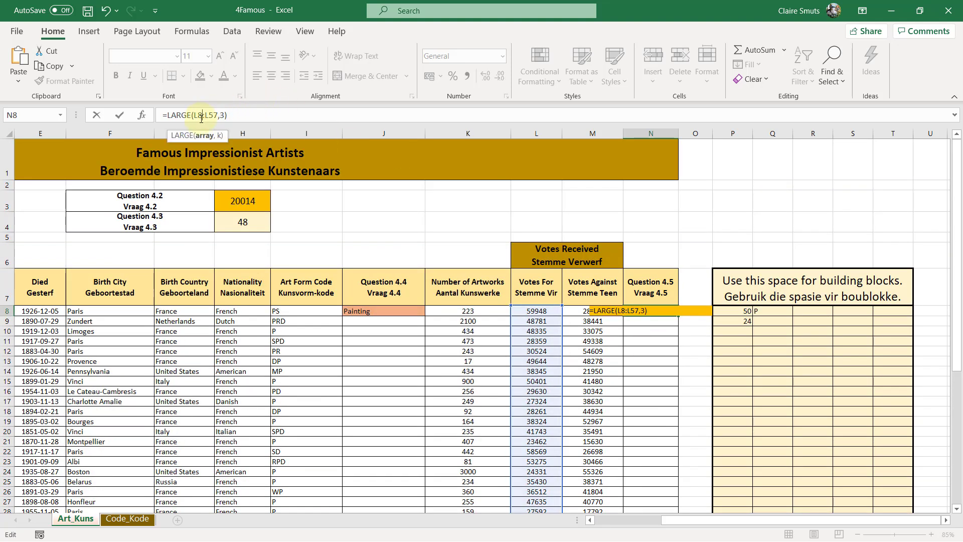
pyautogui.click(229, 115)
pyautogui.click(232, 115)
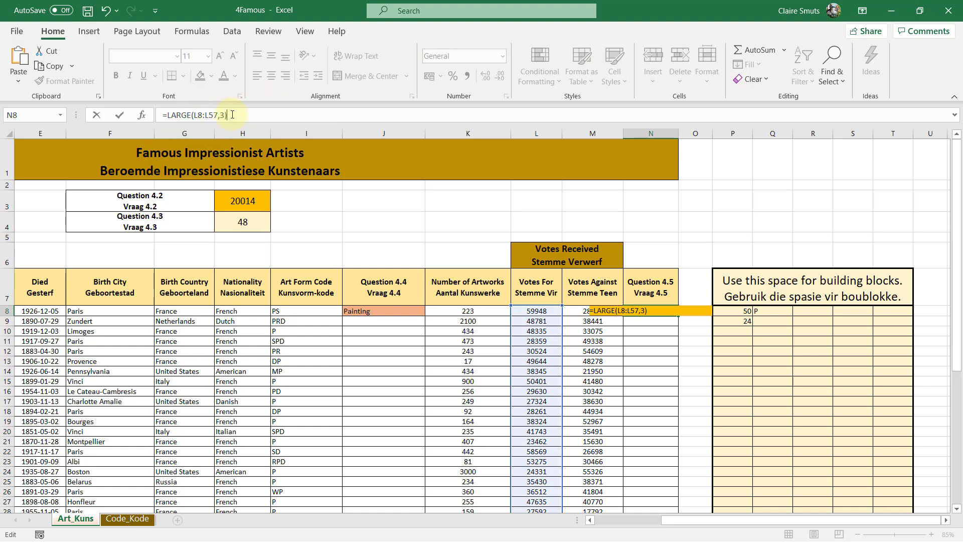
pyautogui.press('Return')
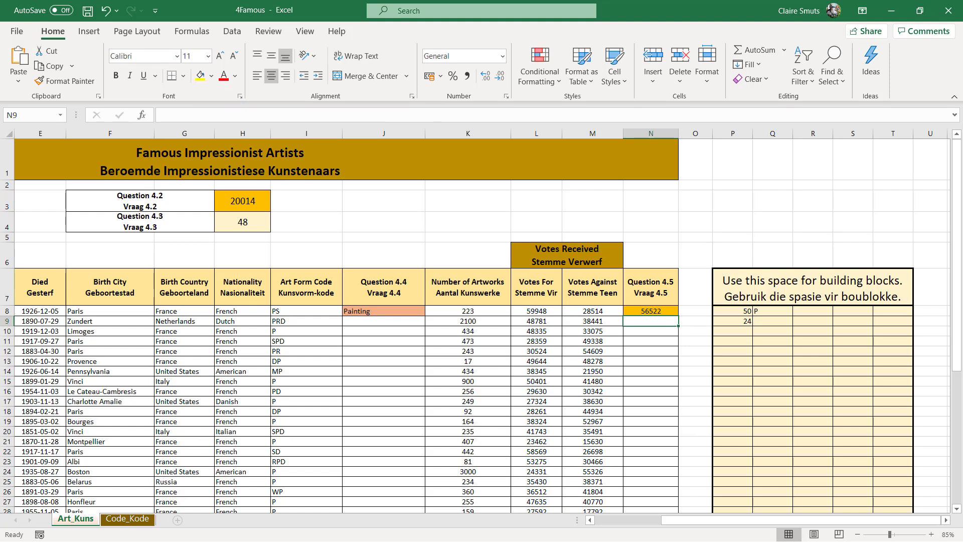
# Move the LARGE formula out of N8 into the building-block cell R8, keeping its L8:L57 range
pyautogui.click(645, 311)
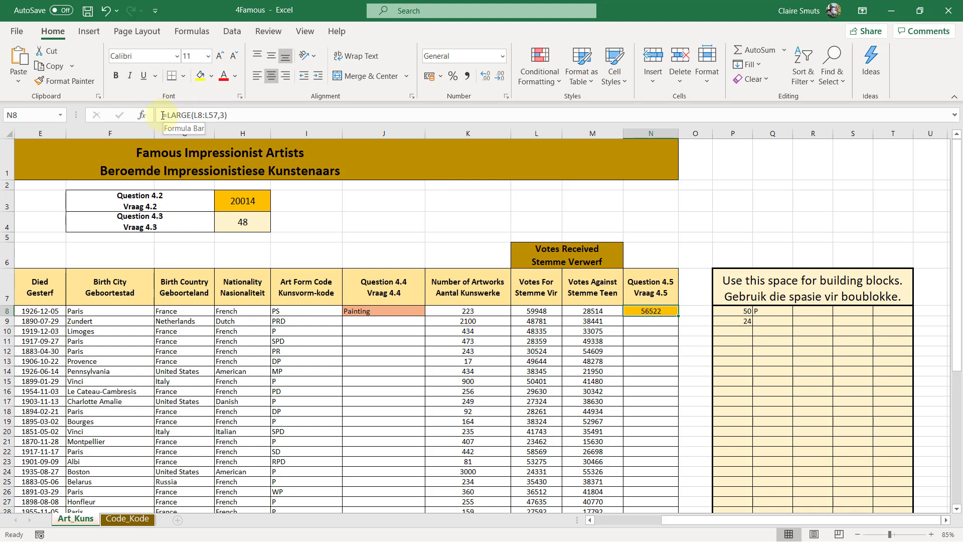
pyautogui.moveTo(163, 115); pyautogui.dragTo(267, 115)
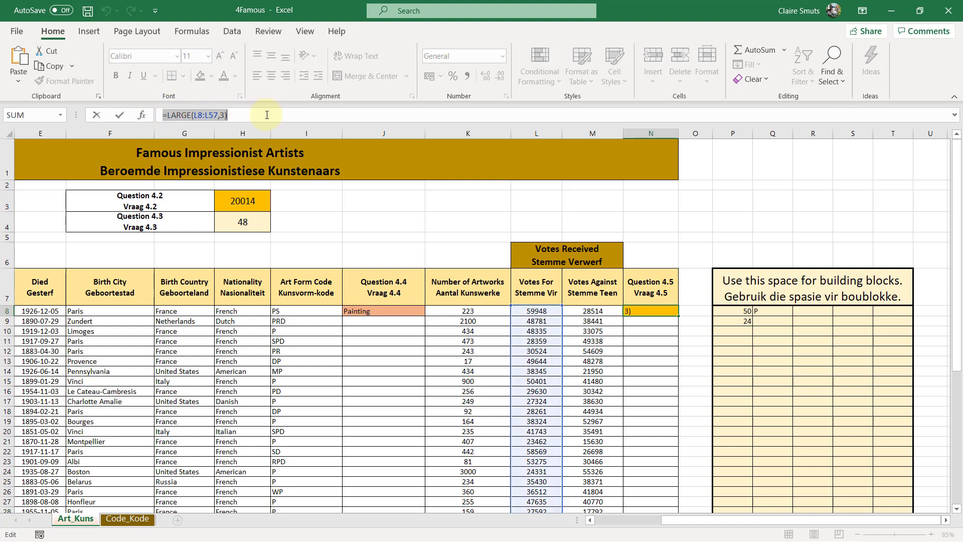
pyautogui.hotkey('ctrl', 'x')
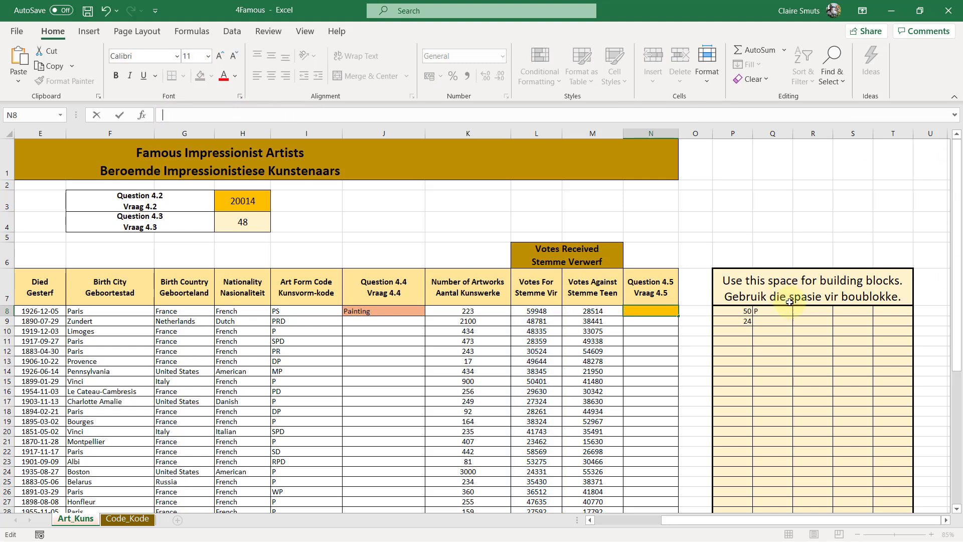
pyautogui.click(775, 312)
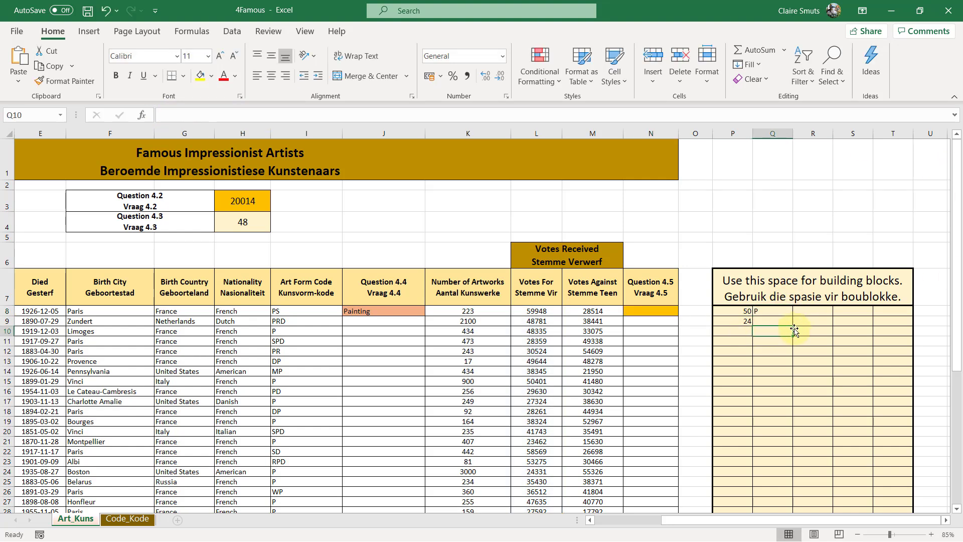
pyautogui.click(818, 308)
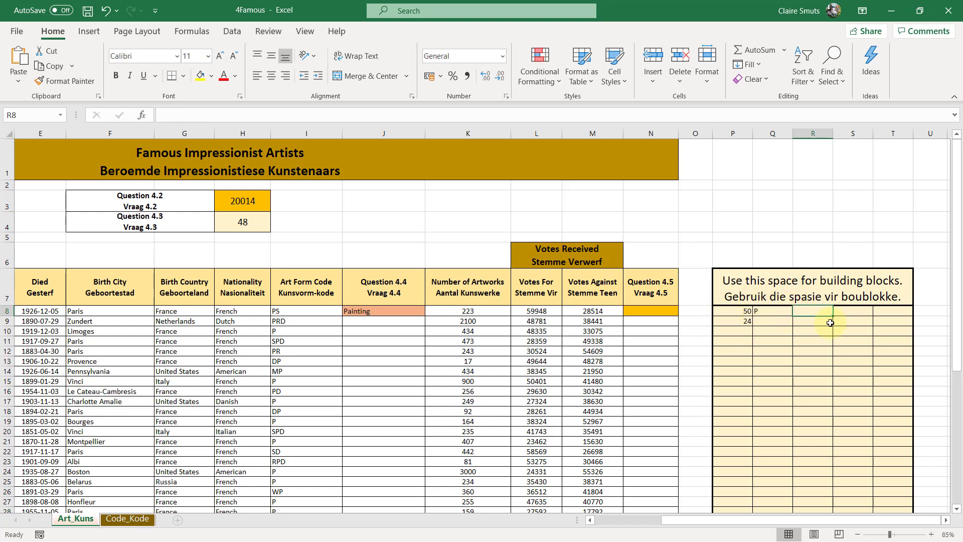
pyautogui.click(772, 313)
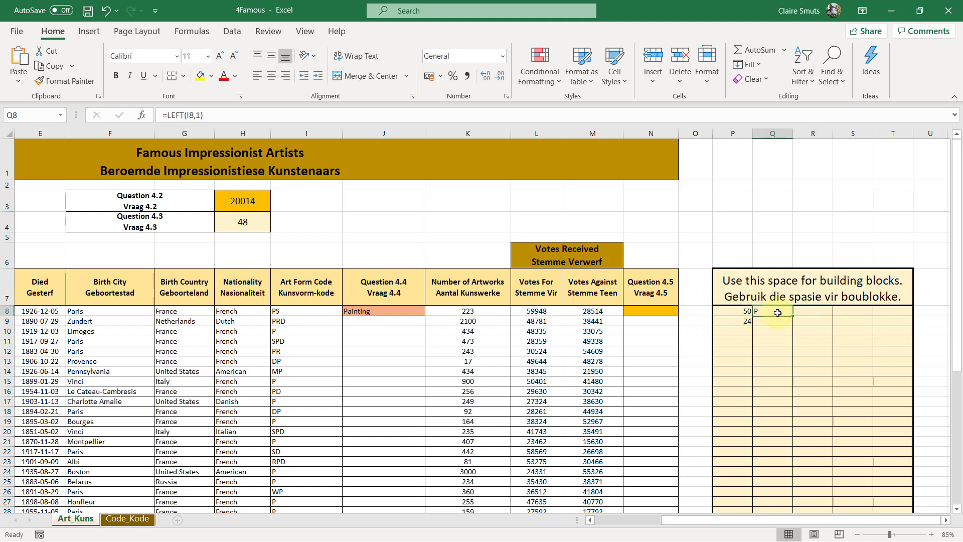
pyautogui.click(822, 311)
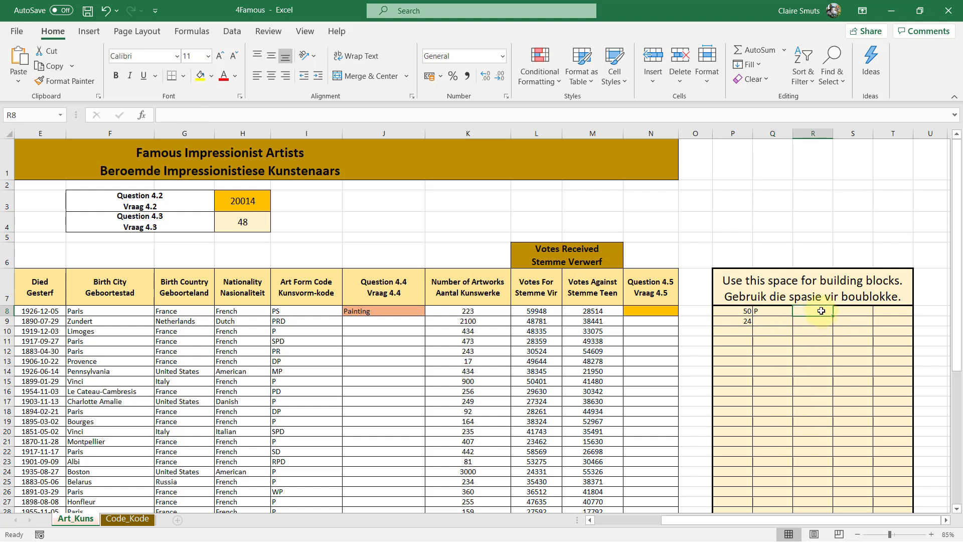
pyautogui.hotkey('ctrl', 'v')
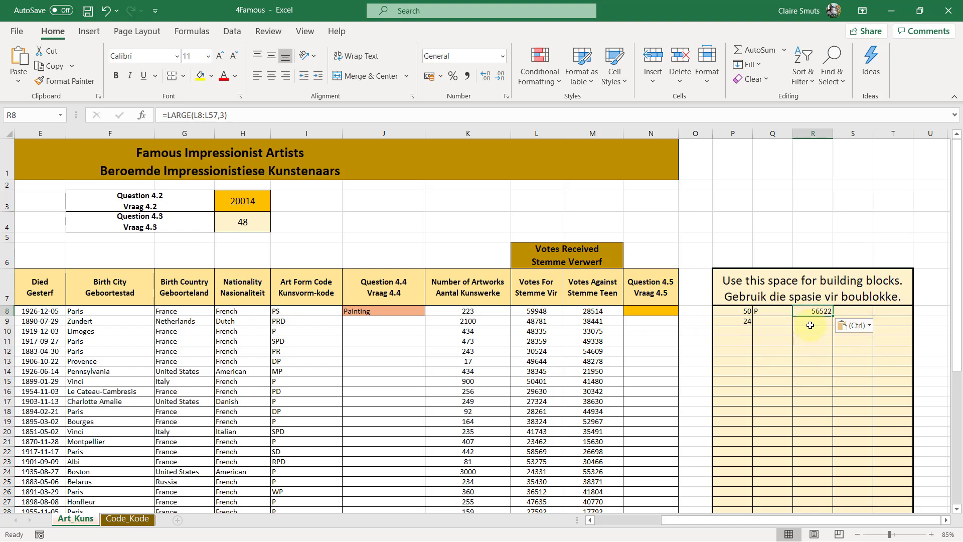
# Enter the reference =R8 in cell N8 to show the building-block value there
pyautogui.click(641, 312)
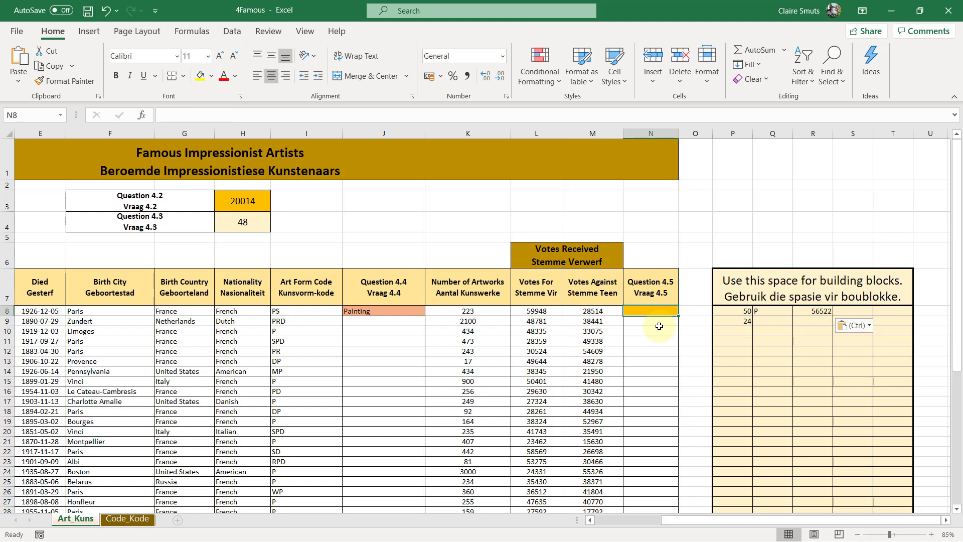
pyautogui.click(812, 312)
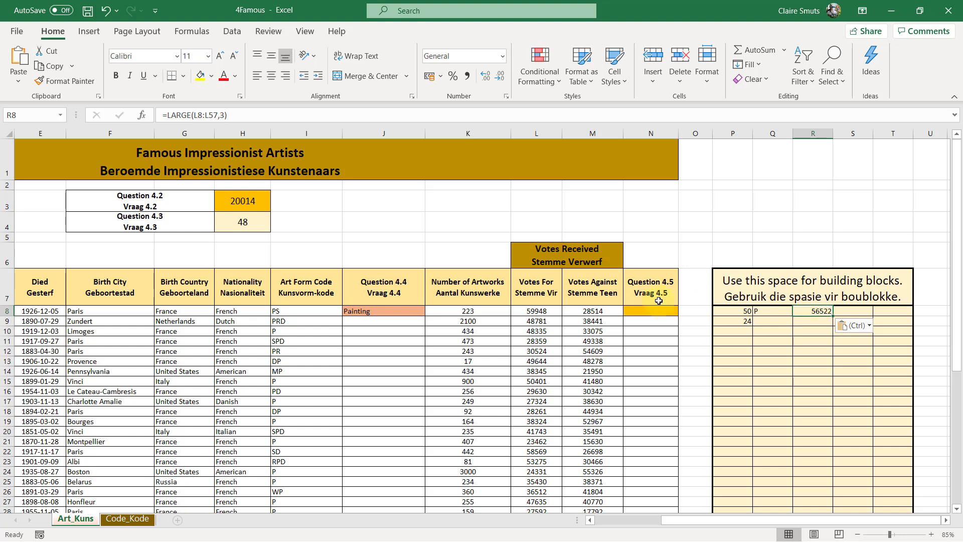
pyautogui.click(654, 311)
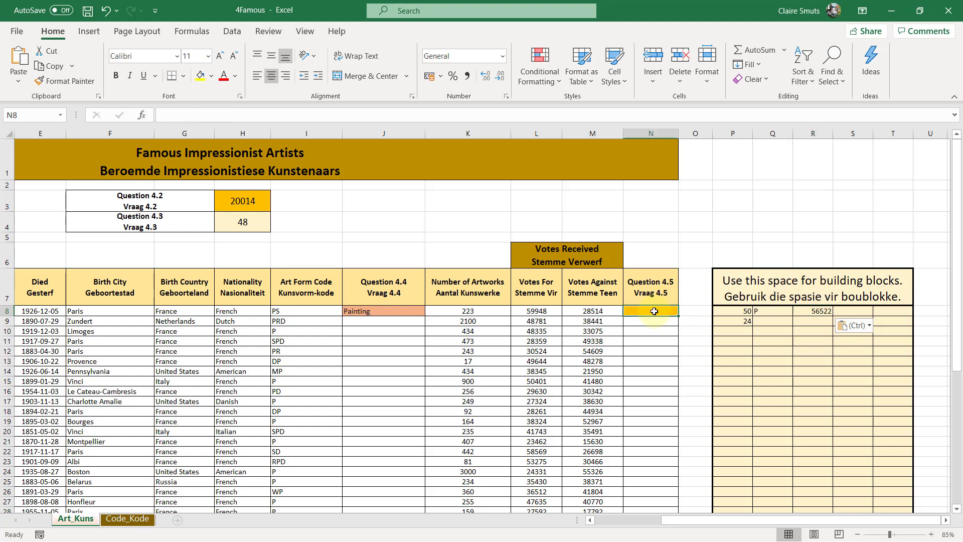
pyautogui.write('=')
pyautogui.press('Right')
pyautogui.press('Right')
pyautogui.press('Right')
pyautogui.press('Right')
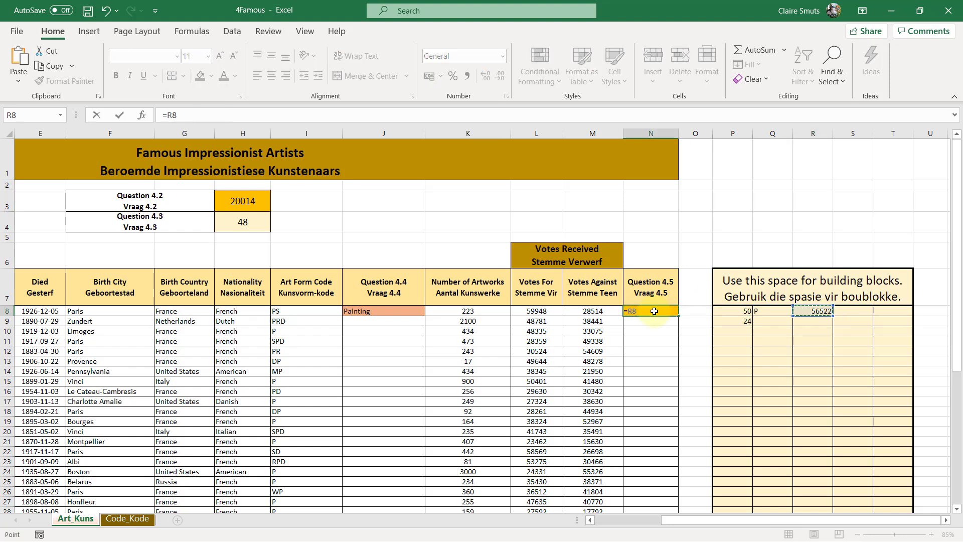
pyautogui.hotkey('ctrl', 'Return')
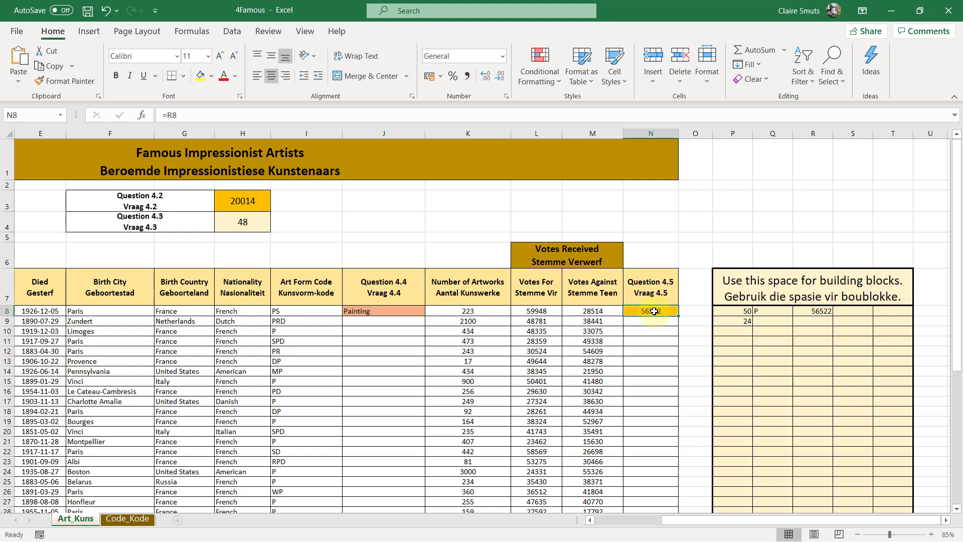
# Reread the question 4.5 requirements in the exam PDF about the 'Top3' message and return to the workbook
pyautogui.moveTo(674, 316); pyautogui.dragTo(664, 306)
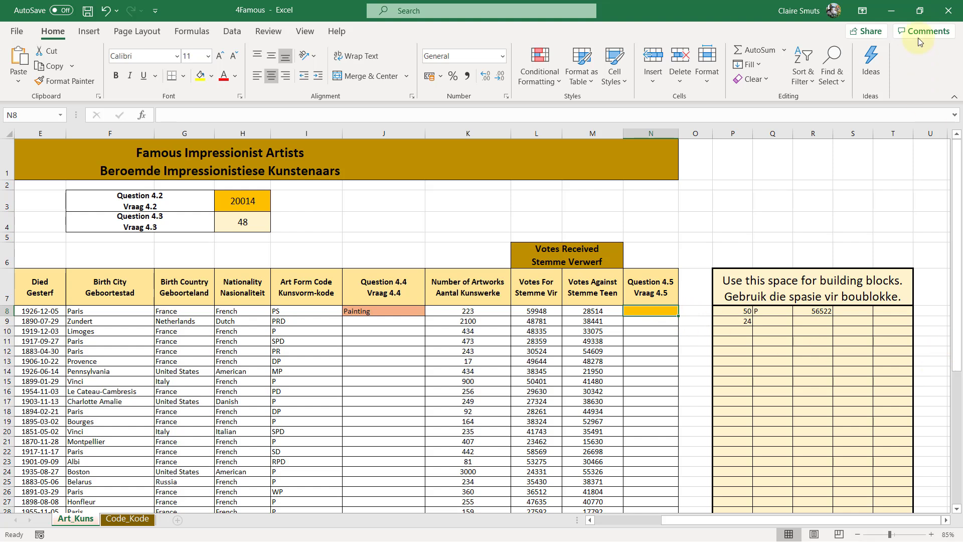
pyautogui.click(890, 10)
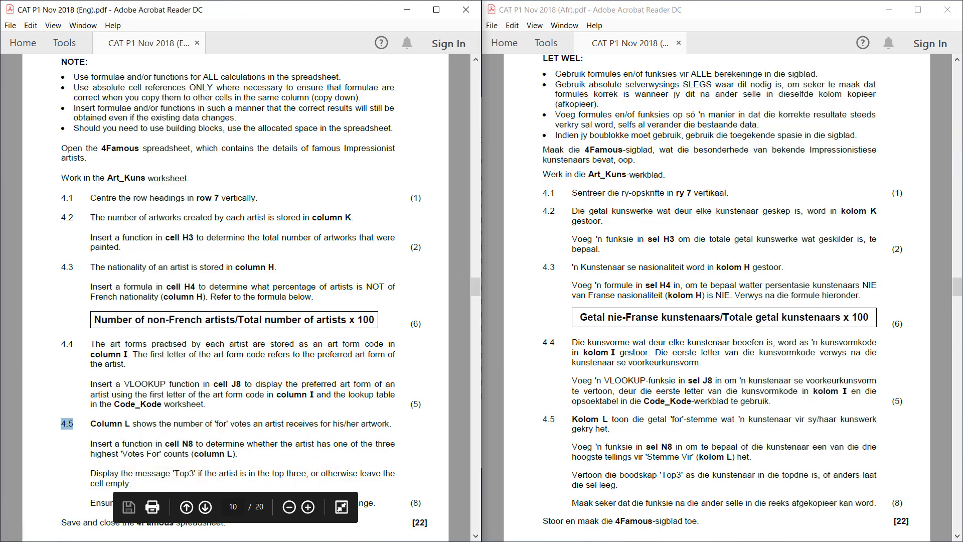
pyautogui.hotkey('alt', 'Tab')
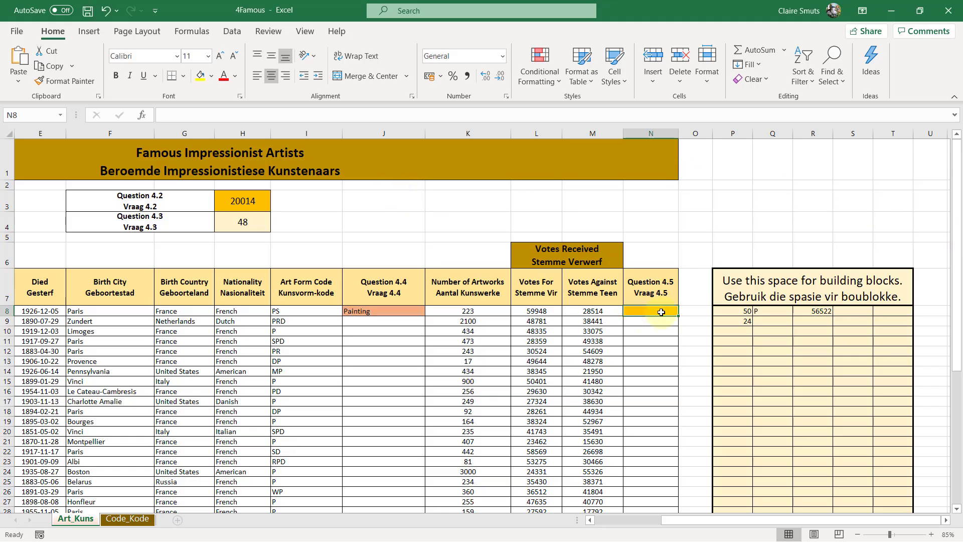
# Start an IF function in cell N8 with the logical test L8>=$R$8, using an absolute reference to the building-block cell
pyautogui.write('=IF(')
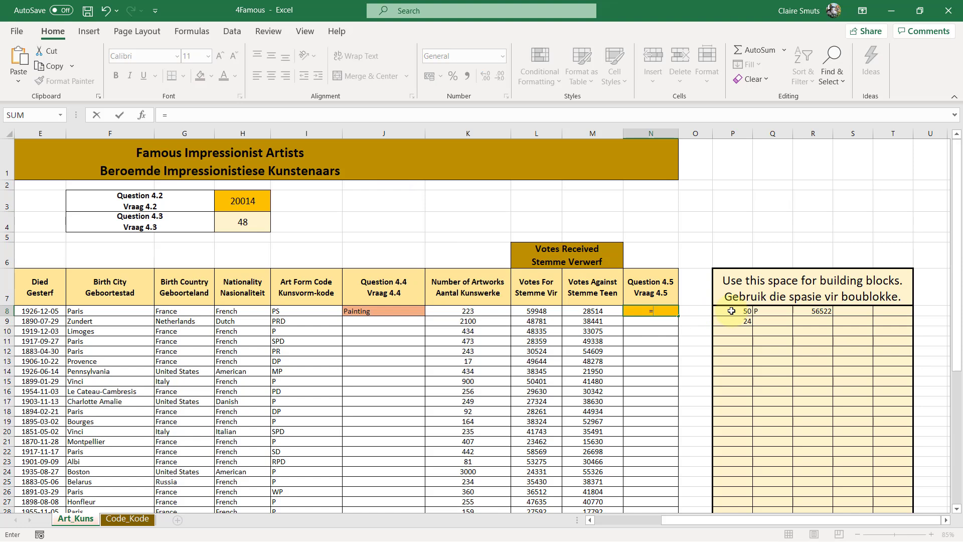
pyautogui.click(529, 310)
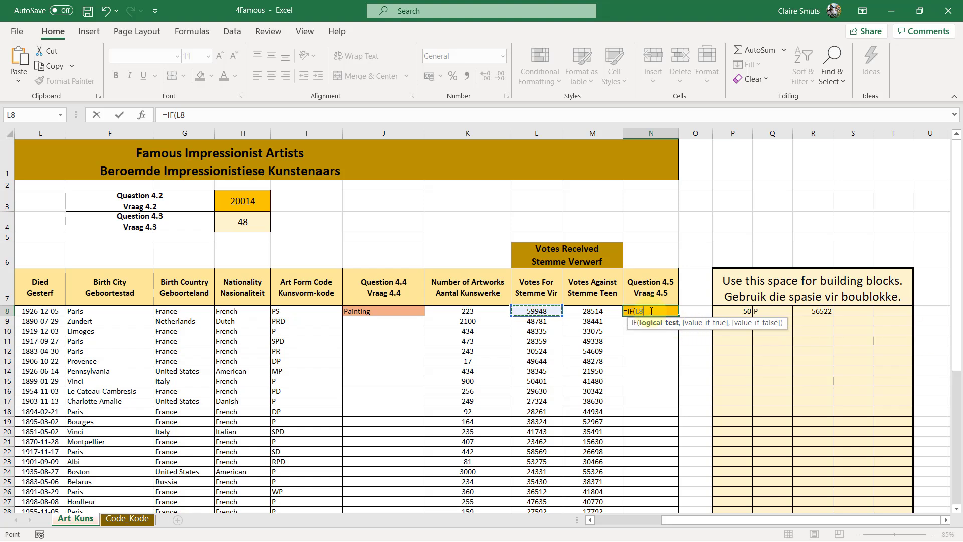
pyautogui.press('BackSpace')
pyautogui.press('BackSpace')
pyautogui.click(142, 115)
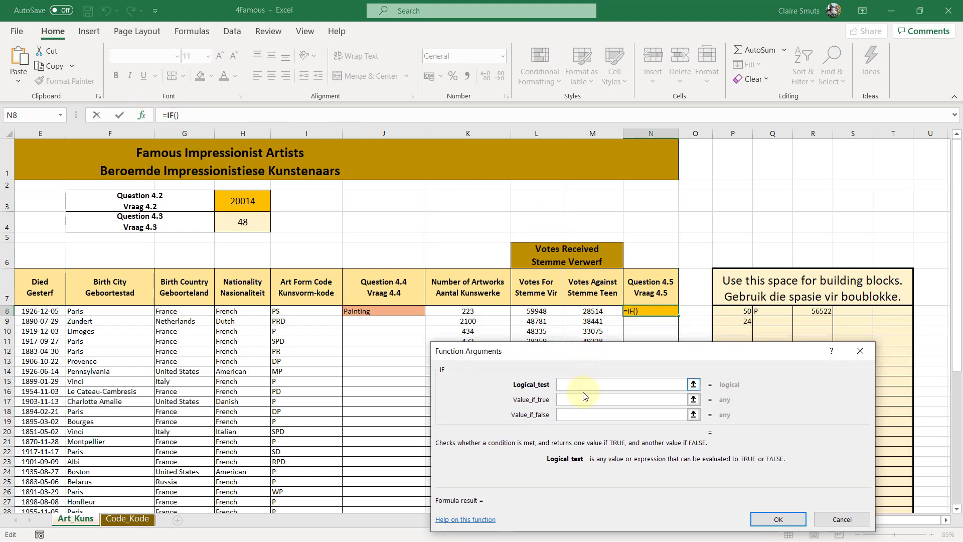
pyautogui.click(545, 312)
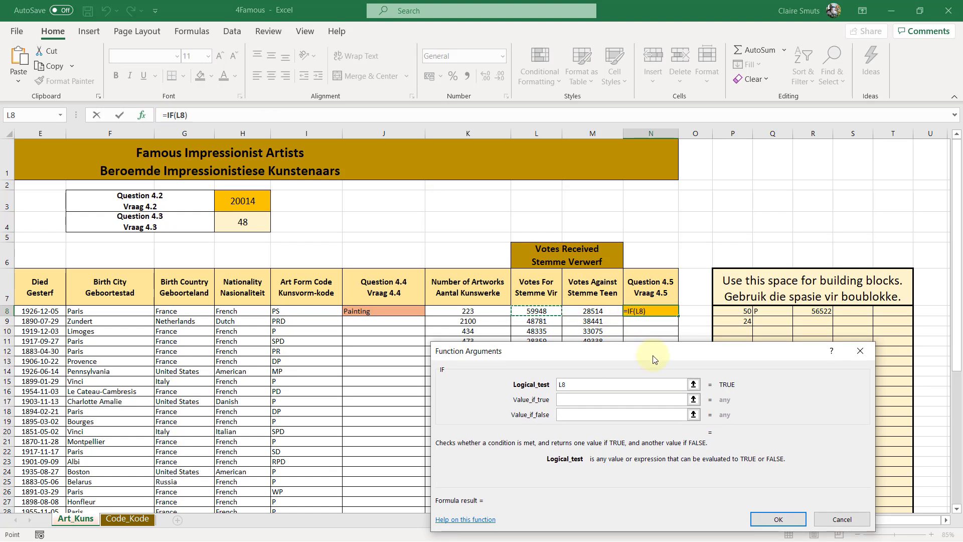
pyautogui.write('>=')
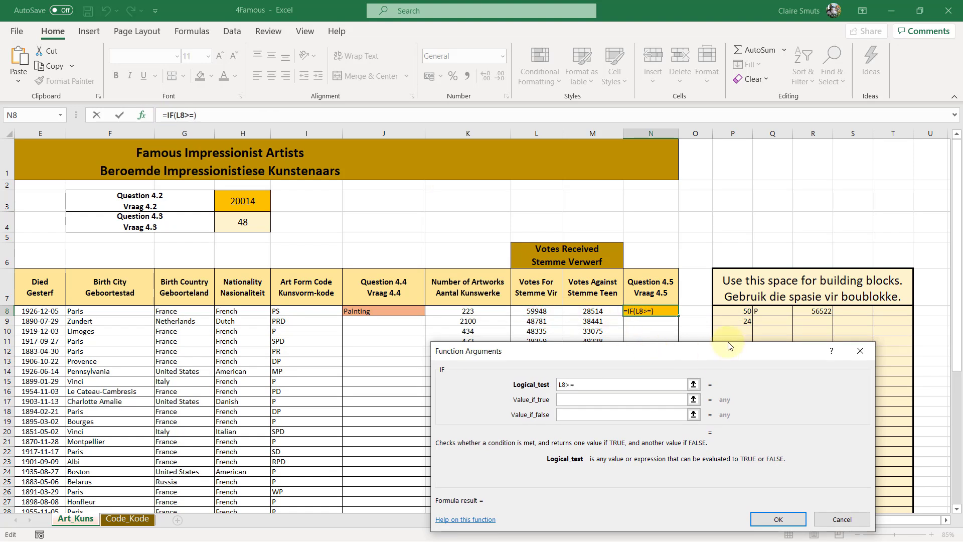
pyautogui.click(808, 310)
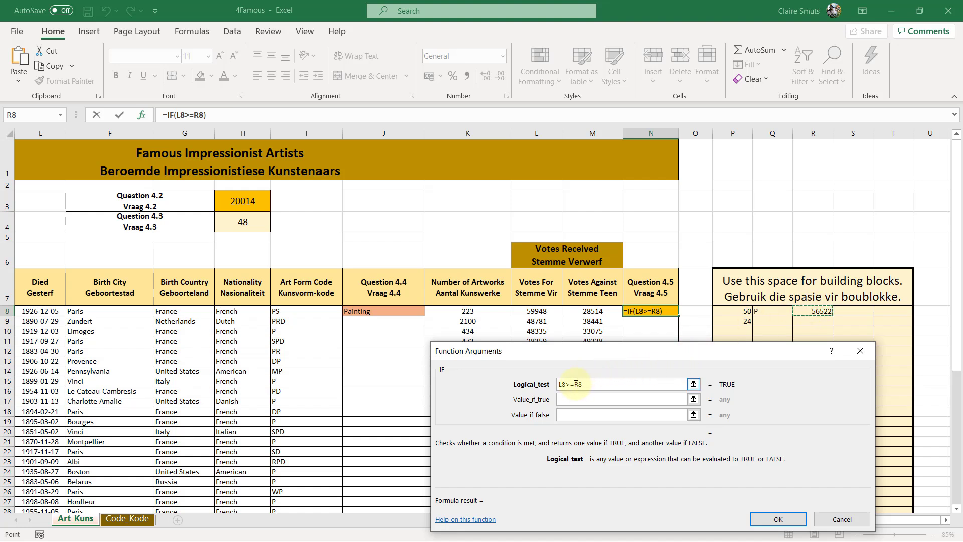
pyautogui.press('F4')
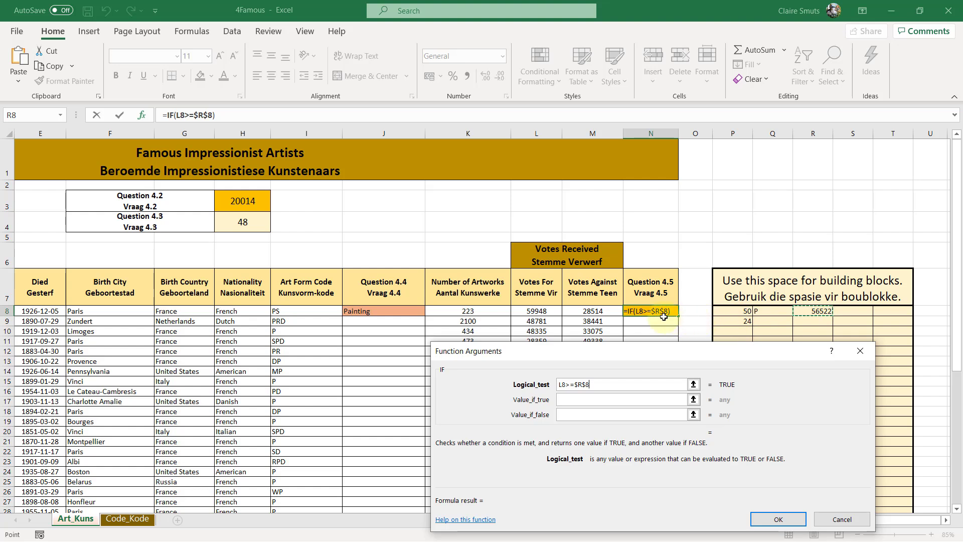
# Set the IF function's value if true to Top3 and value if false to "", and enter the formula in N8
pyautogui.click(574, 399)
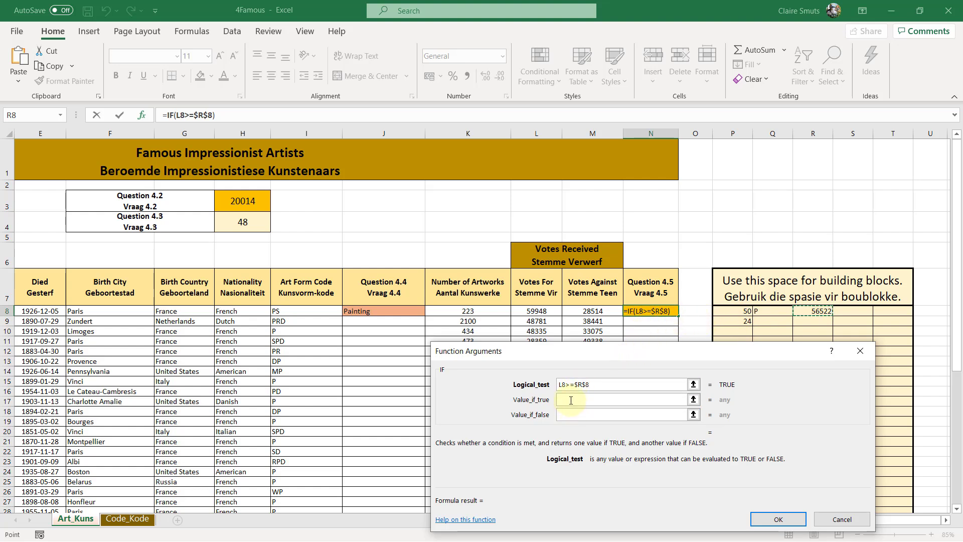
pyautogui.click(572, 400)
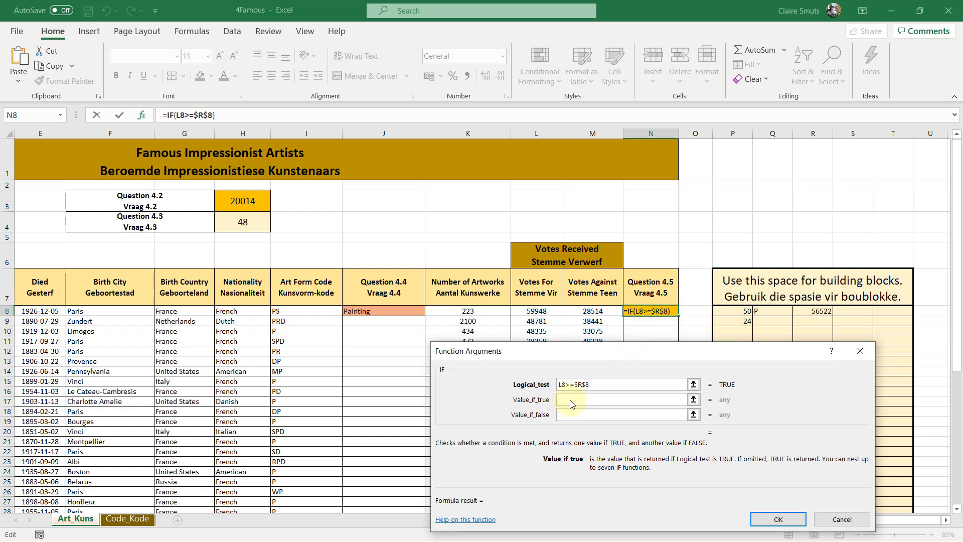
pyautogui.write('Top')
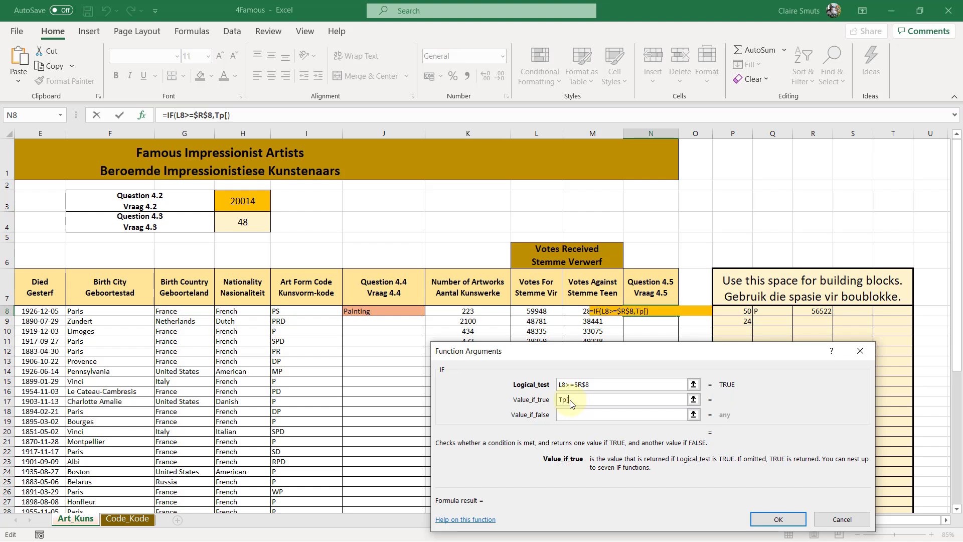
pyautogui.write('3')
pyautogui.press('Tab')
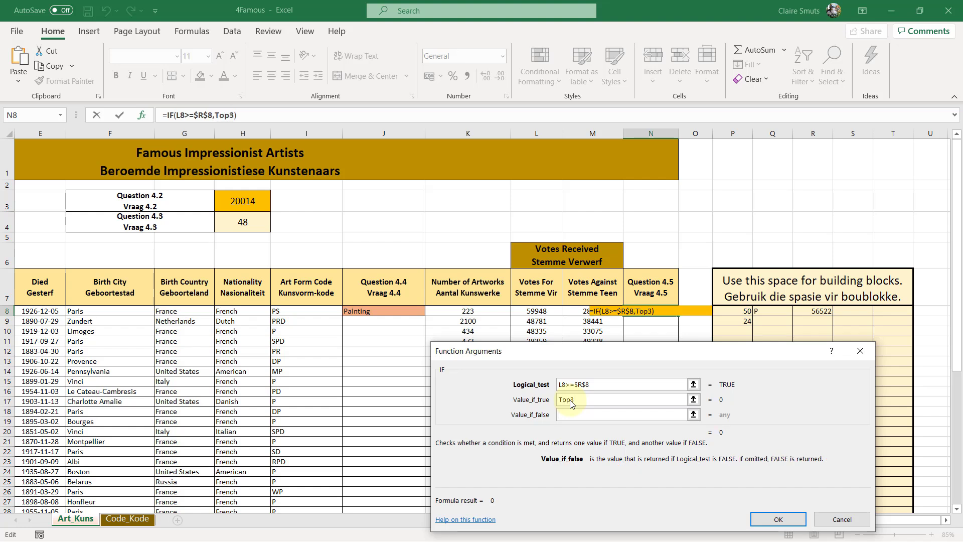
pyautogui.write('""')
pyautogui.click(572, 404)
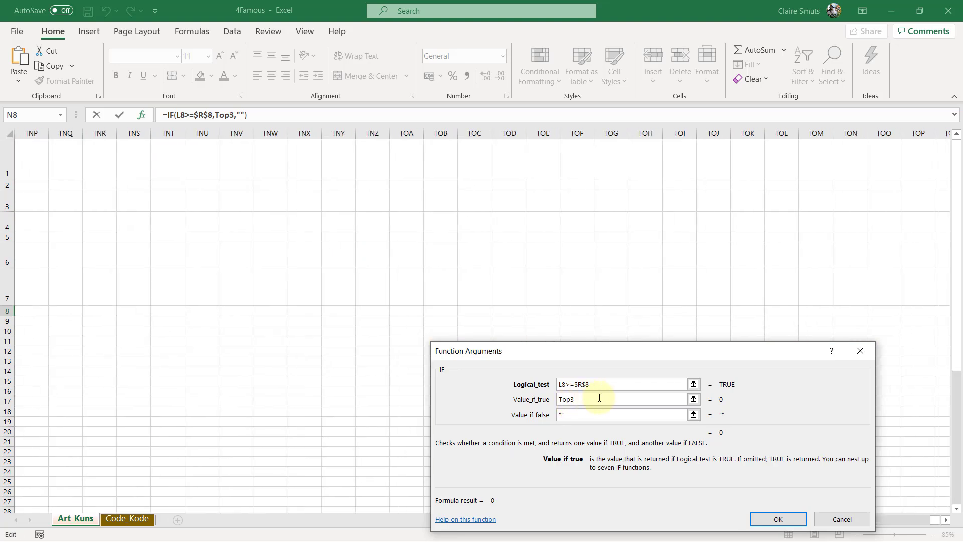
pyautogui.moveTo(944, 516); pyautogui.dragTo(445, 509)
pyautogui.click(582, 414)
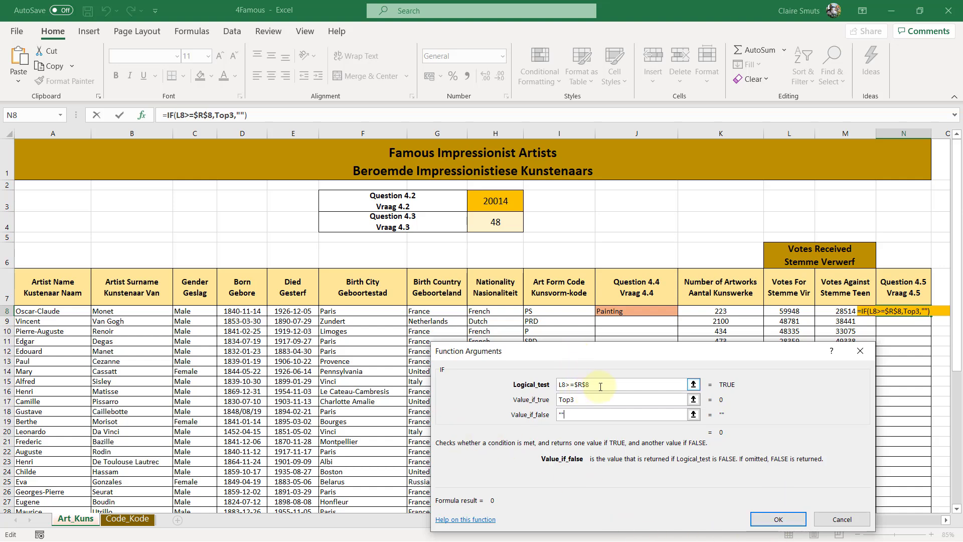
pyautogui.click(767, 518)
# Enclose the IF function's TOP3 value in quotation marks so cell N8 returns it as text
pyautogui.moveTo(822, 524); pyautogui.dragTo(878, 519)
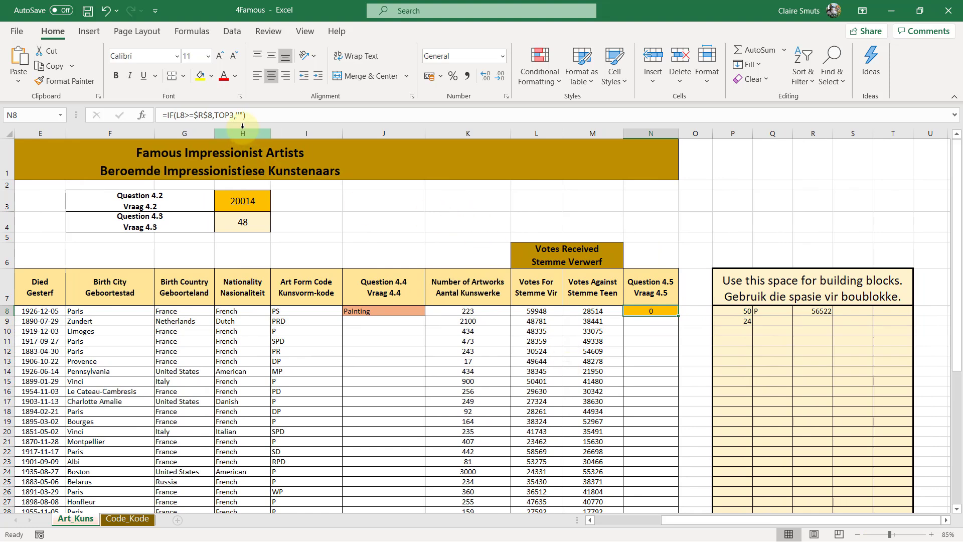
pyautogui.click(216, 116)
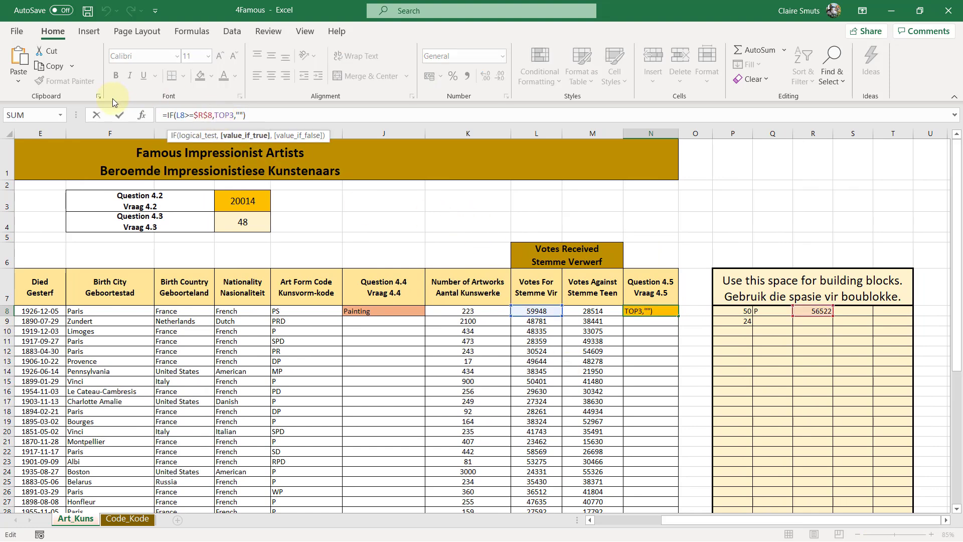
pyautogui.click(147, 115)
pyautogui.click(581, 401)
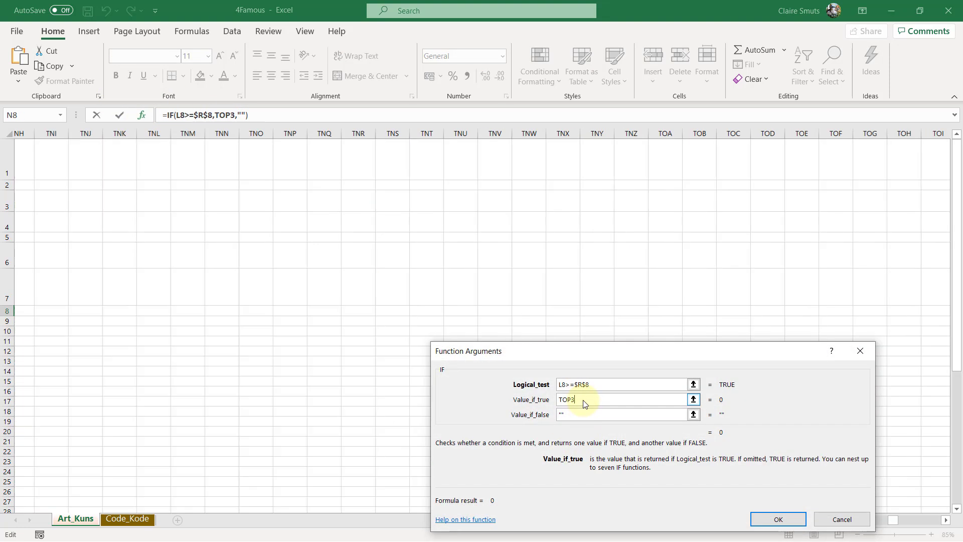
pyautogui.moveTo(940, 521); pyautogui.dragTo(489, 513)
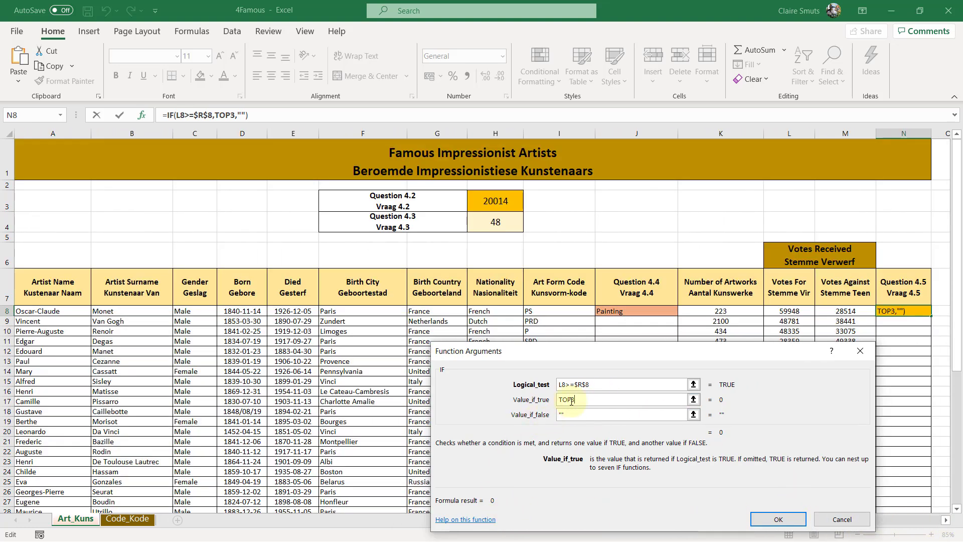
pyautogui.write('"')
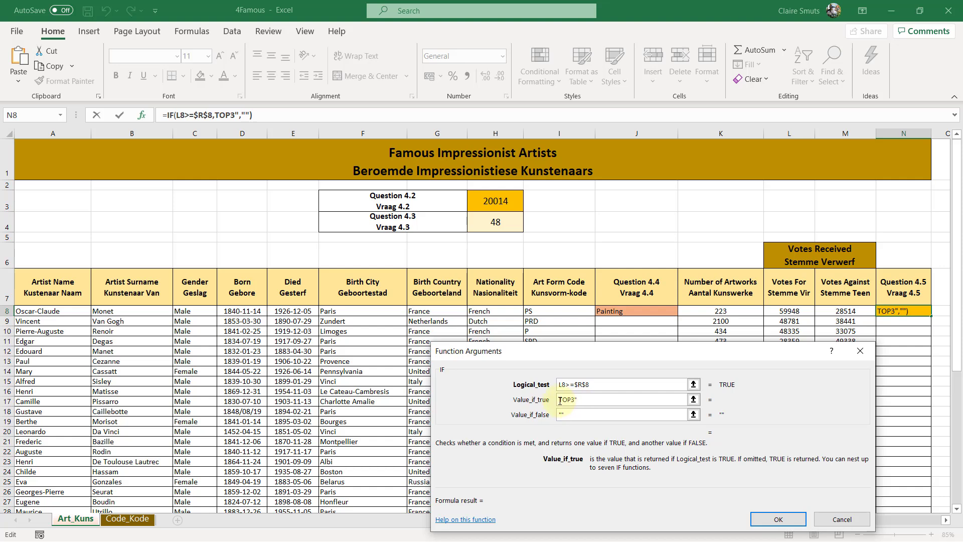
pyautogui.click(778, 519)
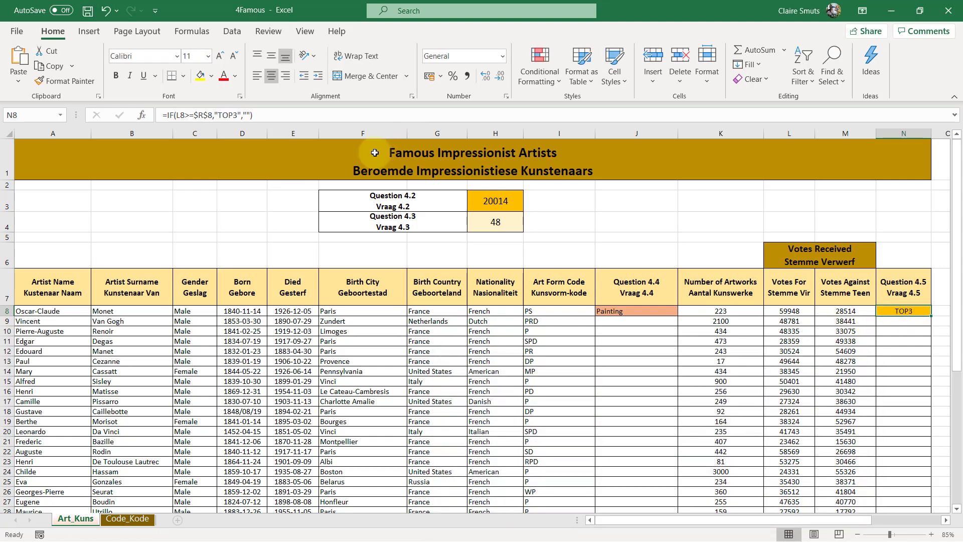
# Replace $R$8 in the N8 logical test with LARGE($L$8:$L$57), using absolute references for the Votes For range
pyautogui.click(310, 115)
pyautogui.moveTo(877, 522); pyautogui.dragTo(926, 520)
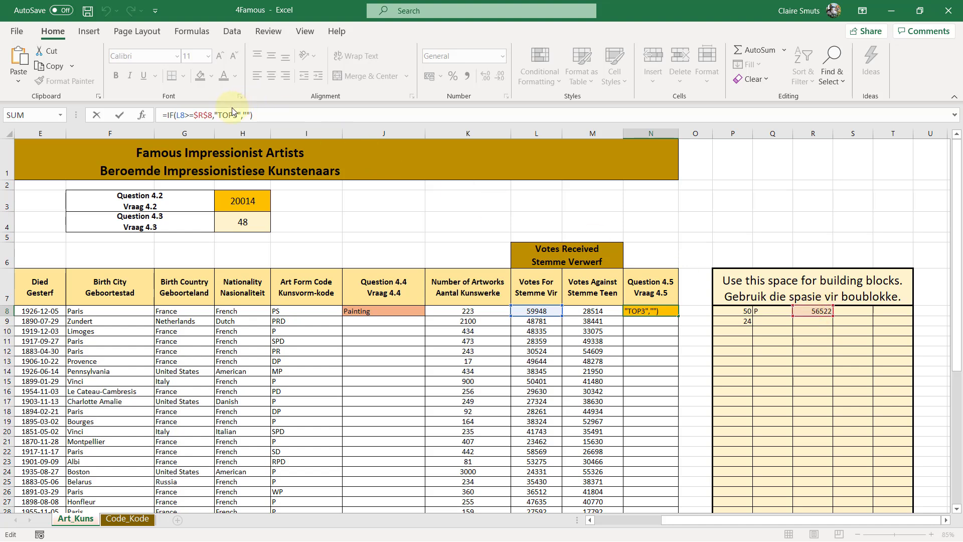
pyautogui.click(142, 115)
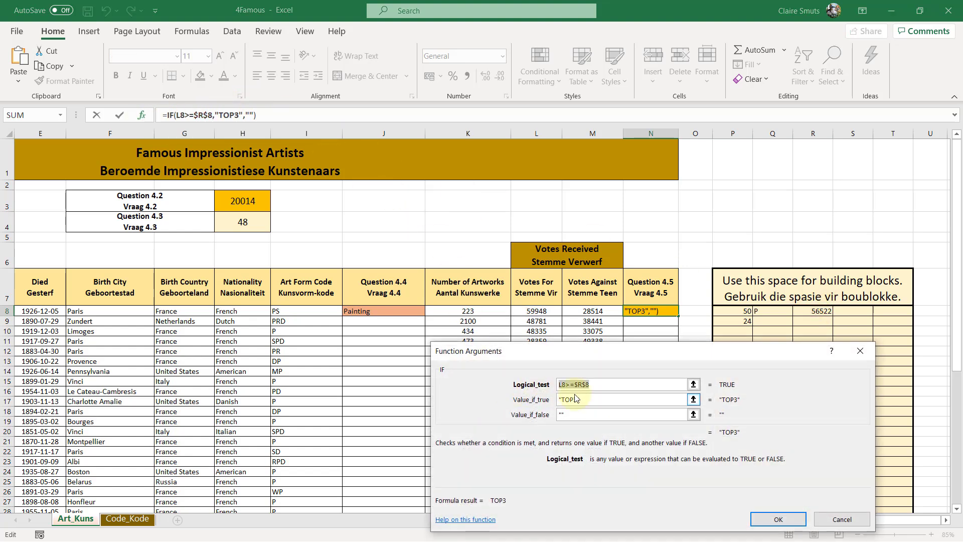
pyautogui.moveTo(575, 384); pyautogui.dragTo(600, 384)
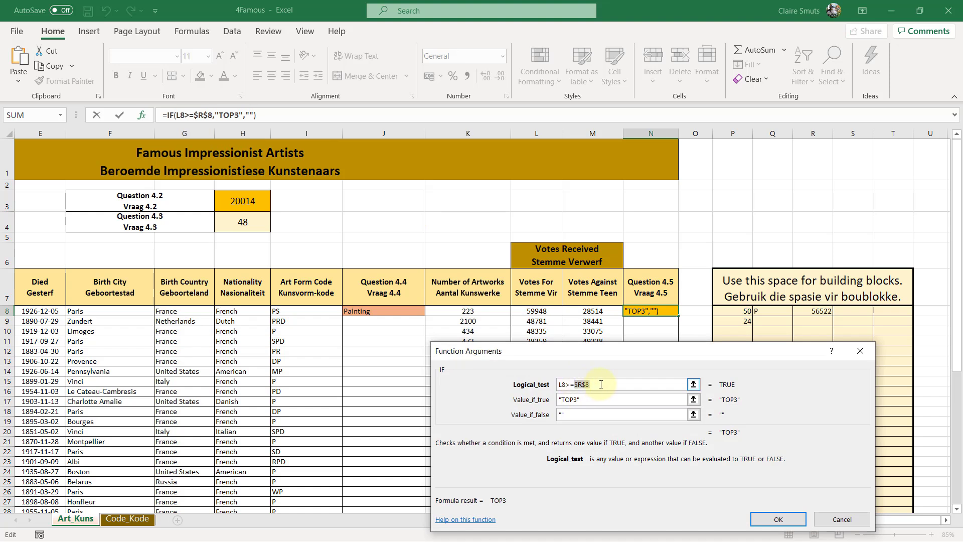
pyautogui.write('Large')
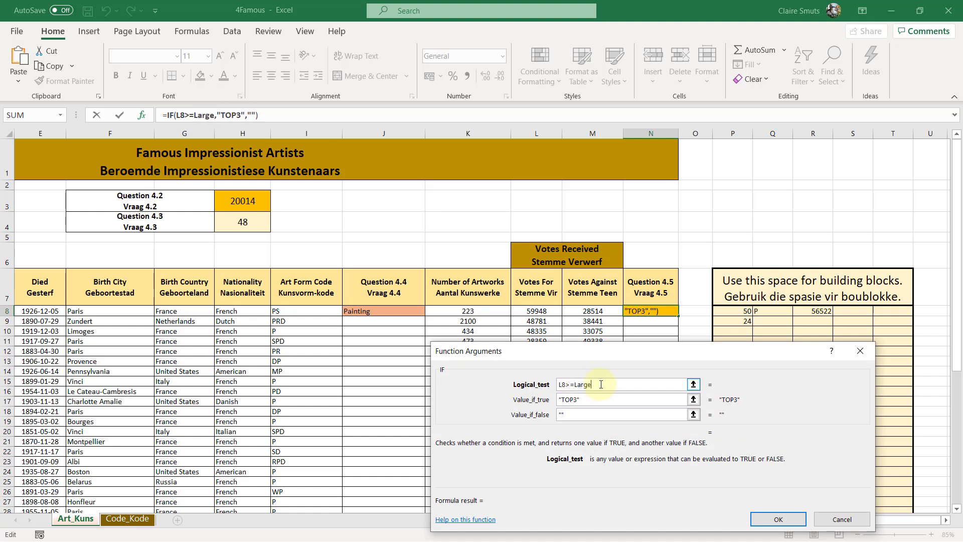
pyautogui.write('(')
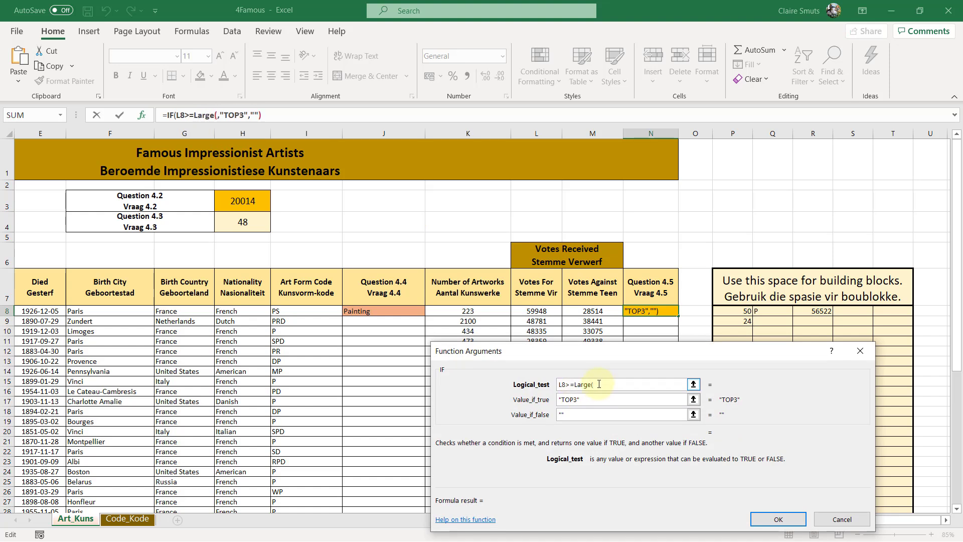
pyautogui.click(546, 310)
pyautogui.hotkey('ctrl', 'shift', 'Down')
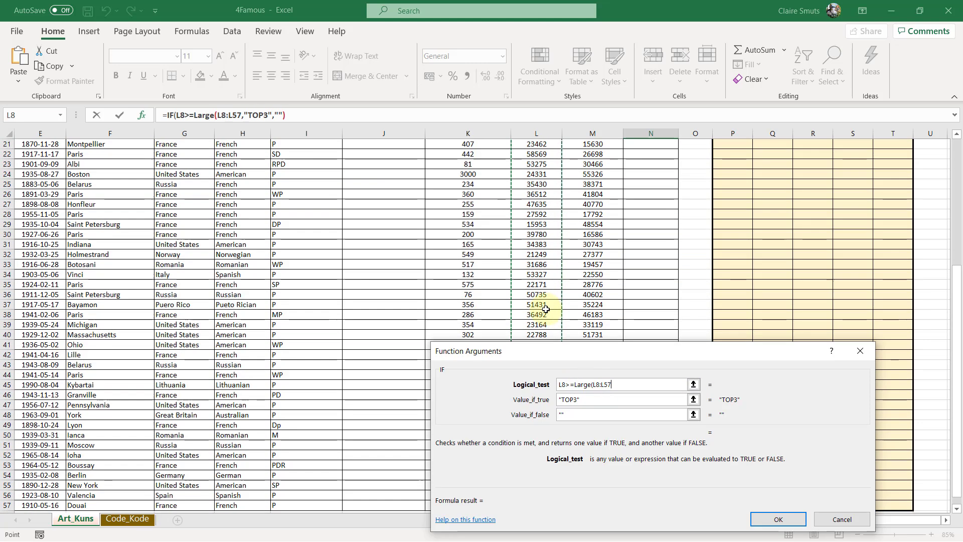
pyautogui.press('F4')
pyautogui.scroll(3, 545, 309)
pyautogui.write(')')
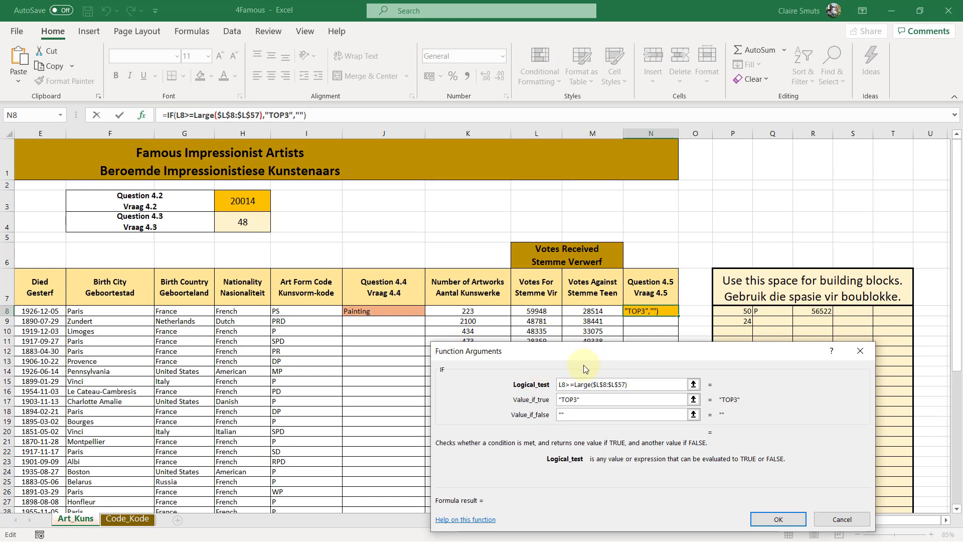
pyautogui.click(772, 522)
pyautogui.click(488, 312)
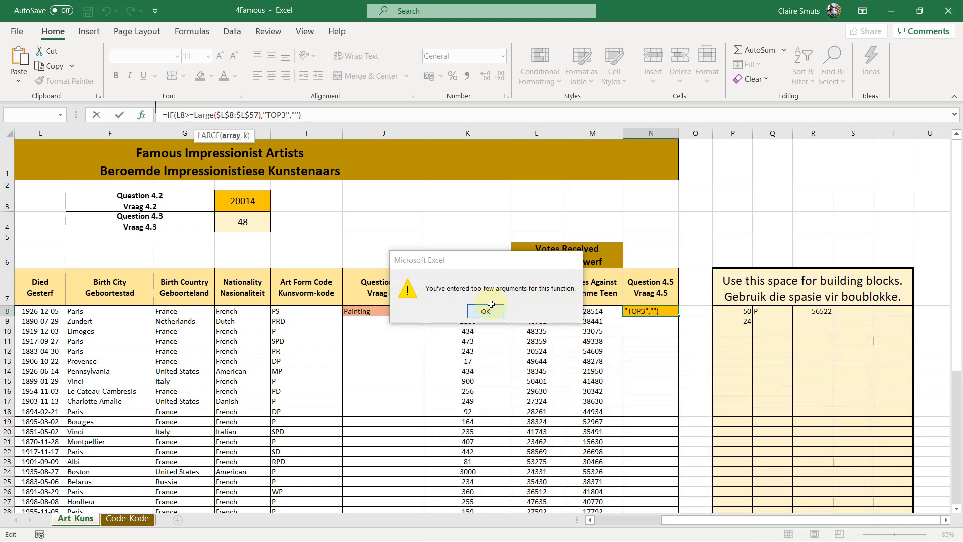
# Add 3 as the k argument of LARGE so N8 holds =IF(L8>=LARGE($L$8:$L$57,3),"TOP3","")
pyautogui.click(258, 116)
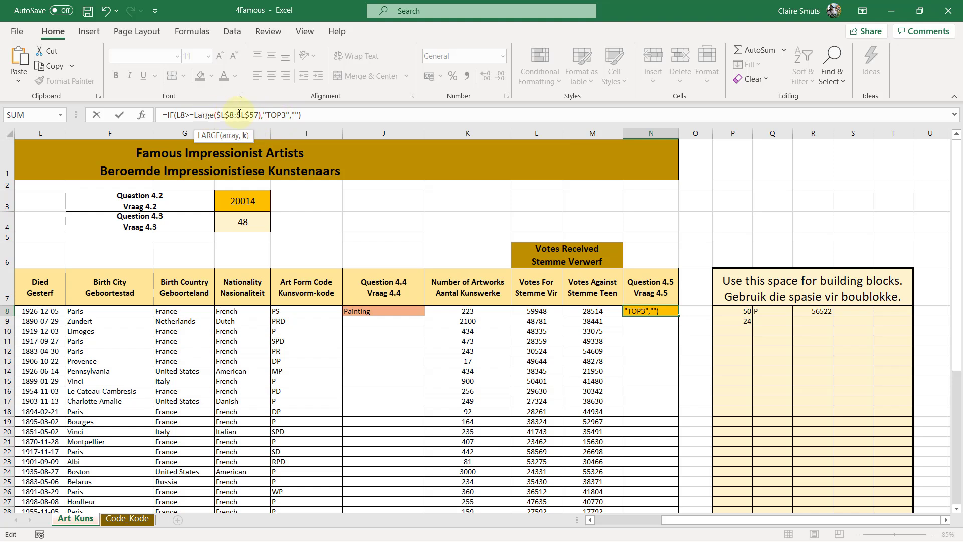
pyautogui.write(',3')
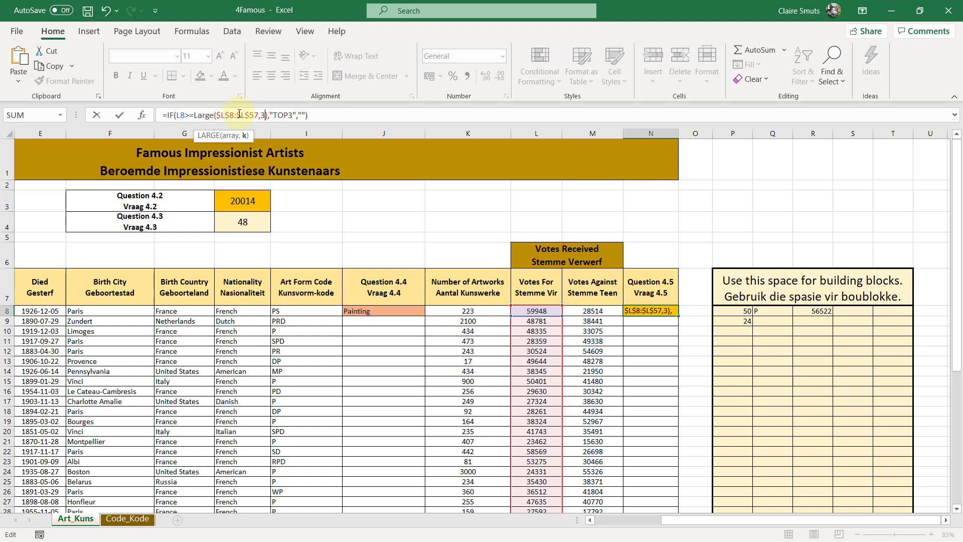
pyautogui.press('Return')
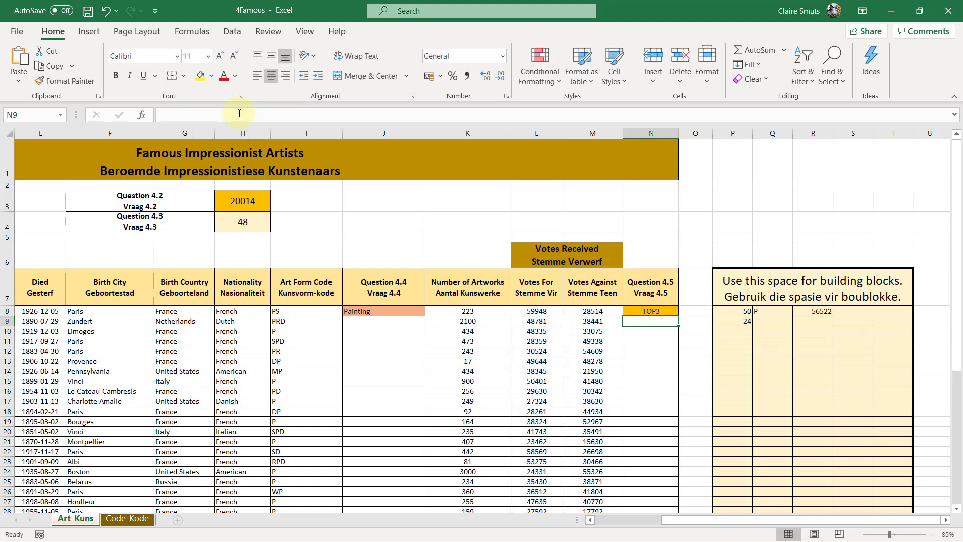
# Try copying the N8 formula down the Question 4.5 column, check the filled cells, and undo the fill
pyautogui.click(650, 312)
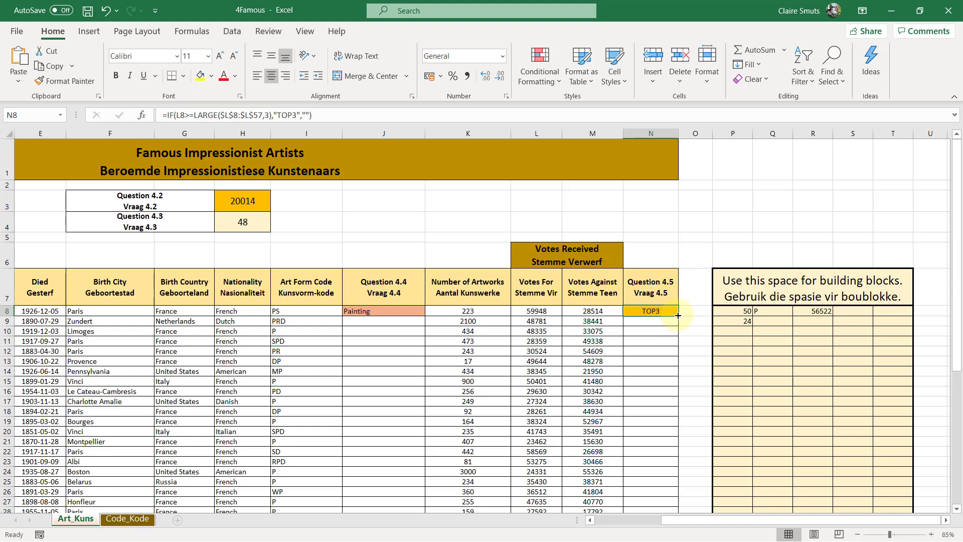
pyautogui.moveTo(678, 315); pyautogui.dragTo(679, 510)
pyautogui.scroll(-2, 679, 510)
pyautogui.moveTo(678, 377); pyautogui.dragTo(678, 502)
pyautogui.scroll(3, 679, 502)
pyautogui.scroll(-5, 678, 502)
pyautogui.scroll(9, 677, 502)
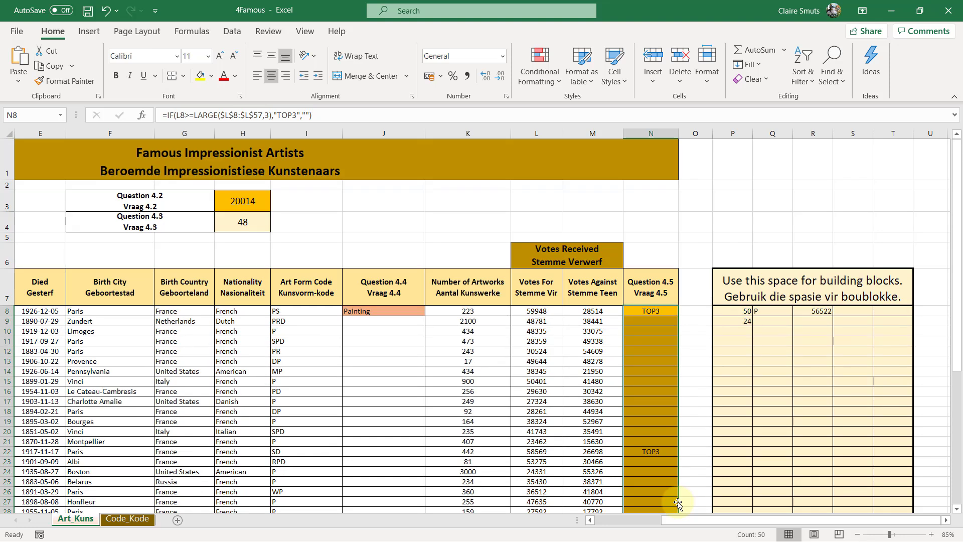
pyautogui.hotkey('ctrl', 'z')
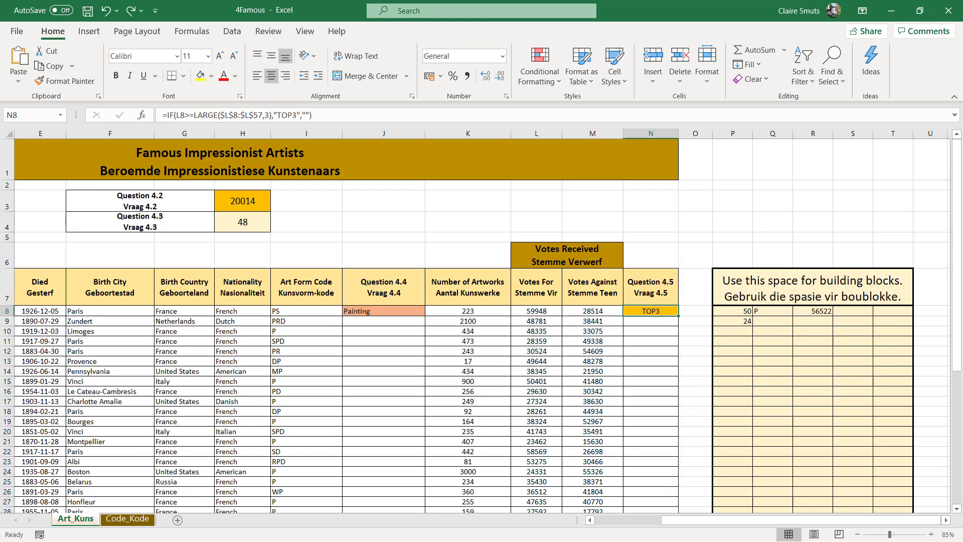
# Reread the question 4.5 copy-down and saving instructions in the English exam PDF, and save the 4Famous workbook
pyautogui.click(891, 12)
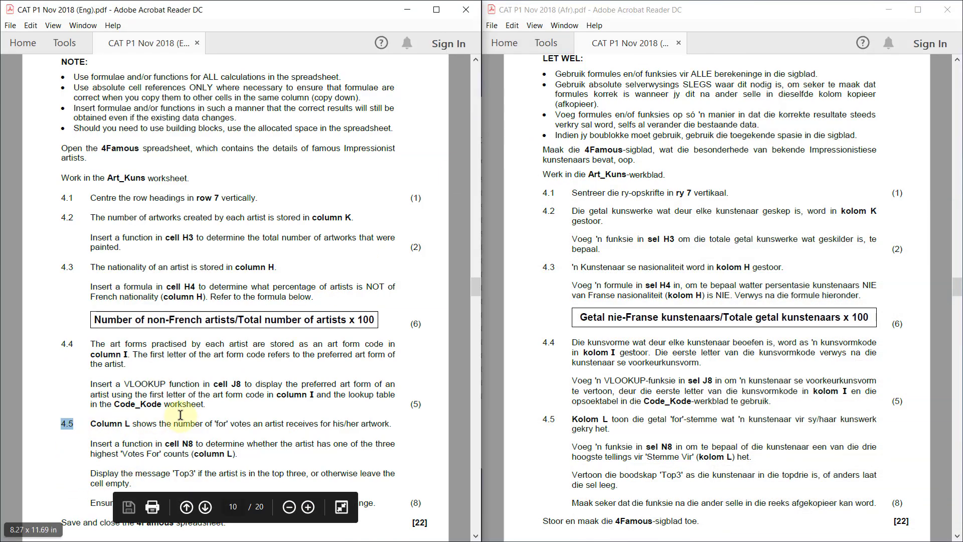
pyautogui.scroll(-2, 180, 414)
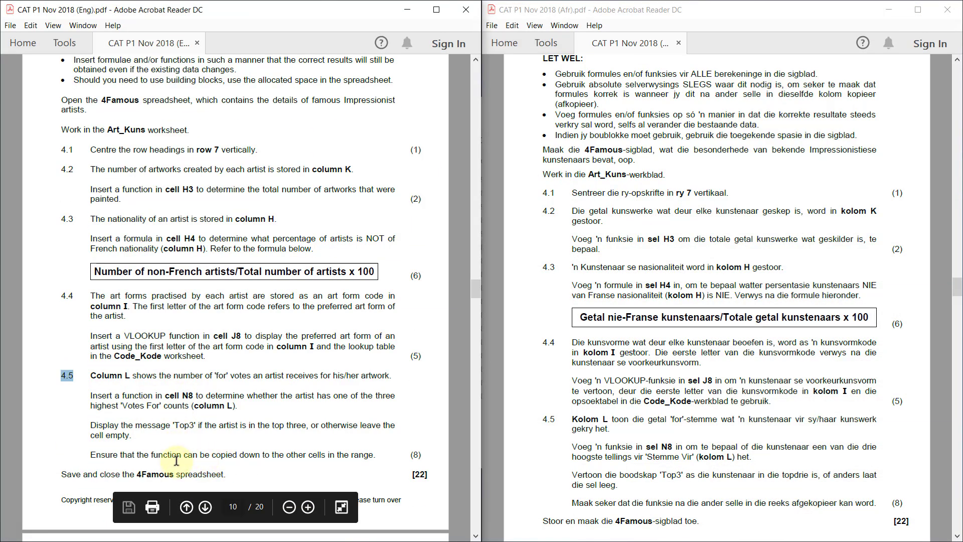
pyautogui.moveTo(183, 455); pyautogui.dragTo(284, 455)
pyautogui.scroll(-3, 909, 454)
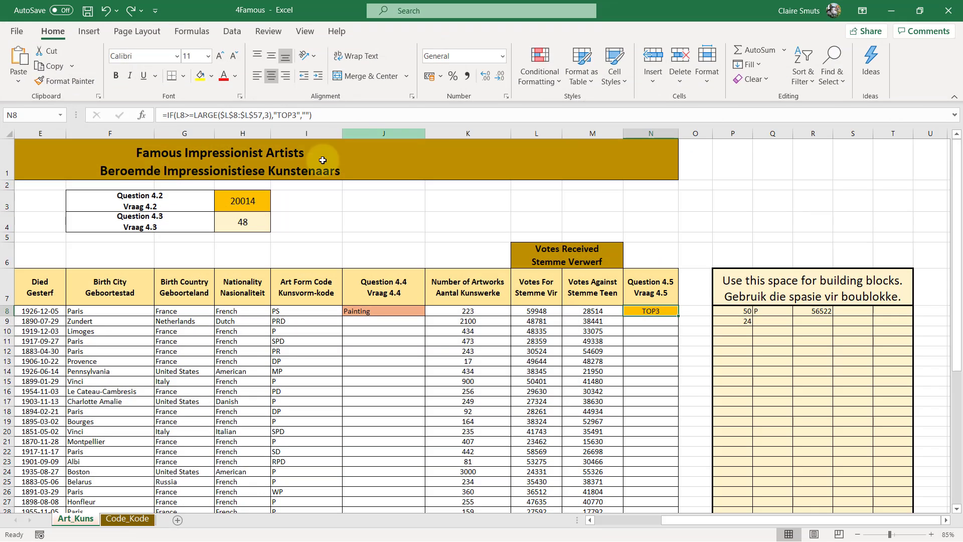
pyautogui.click(88, 11)
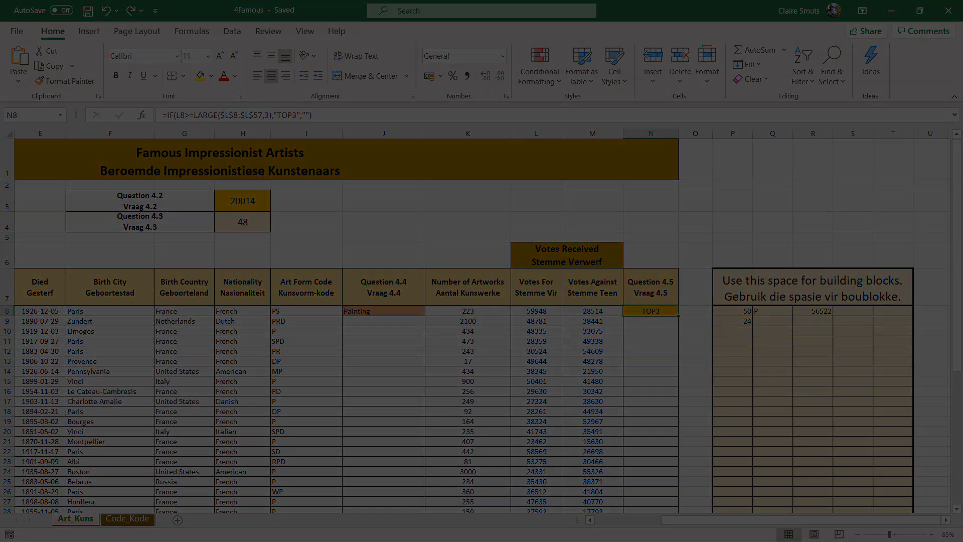